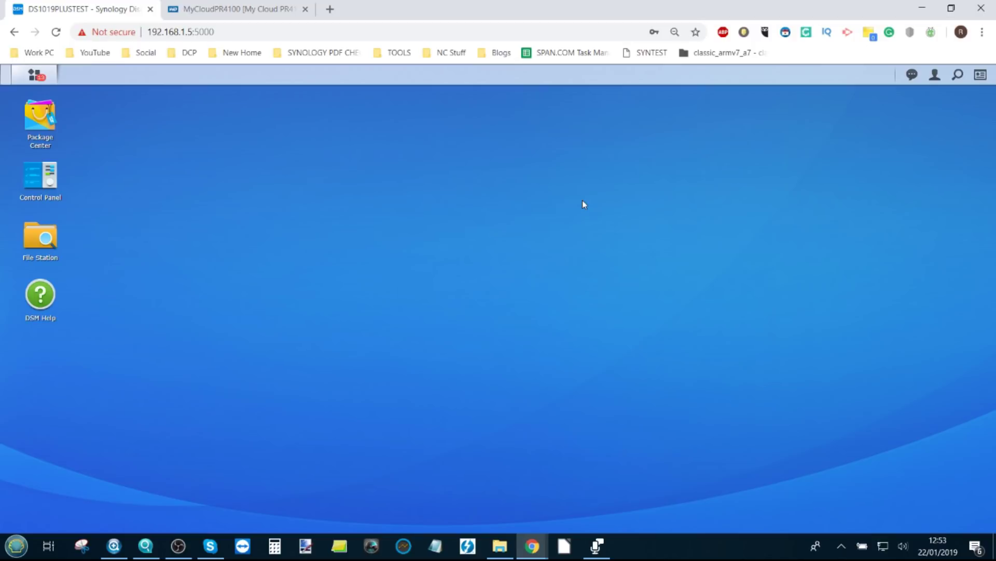
- Check the My Cloud tab, then return to Synology DSM and bring up File Station
left_click(274, 3)
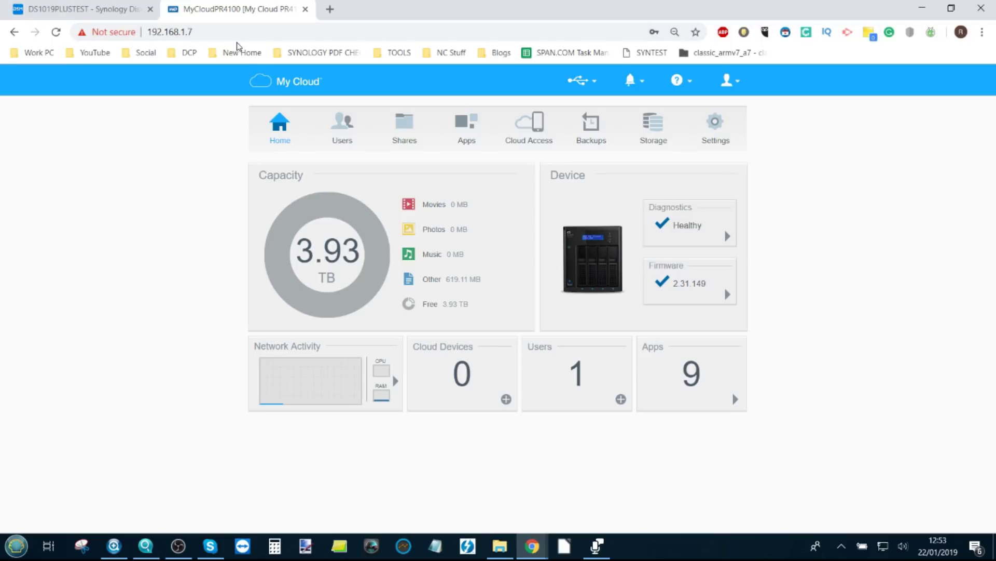
left_click(62, 9)
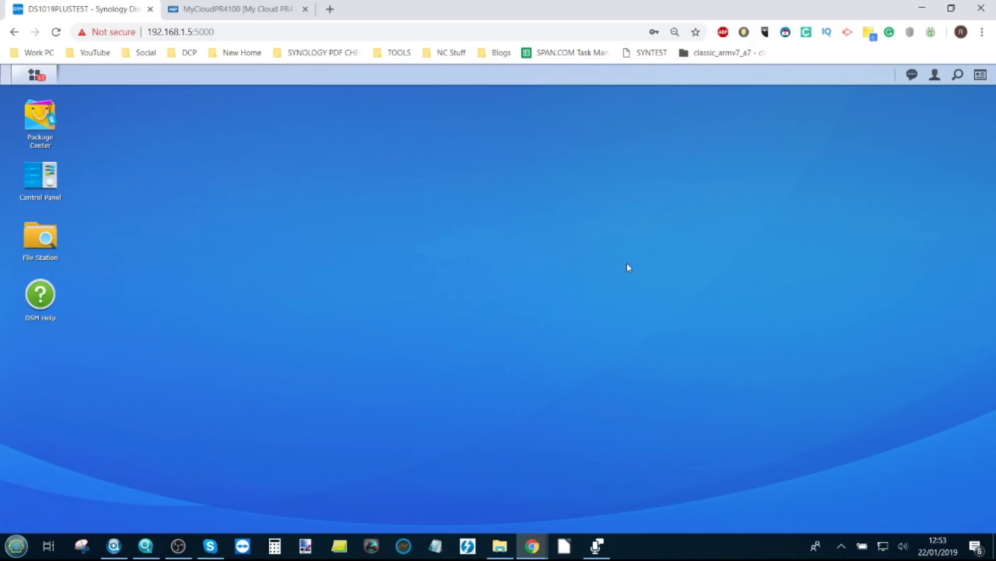
left_click(34, 75)
left_click(741, 455)
left_click(34, 74)
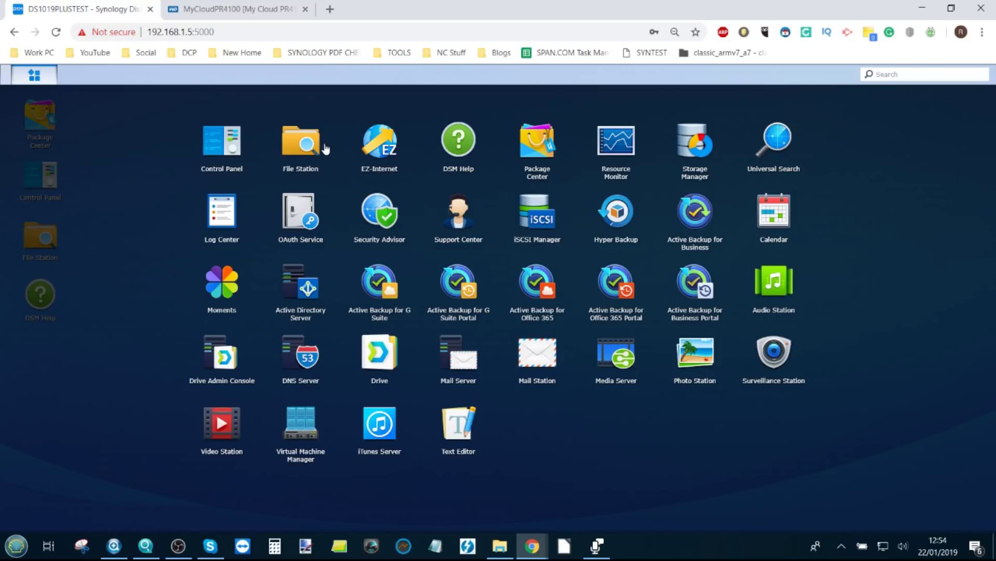
left_click(304, 154)
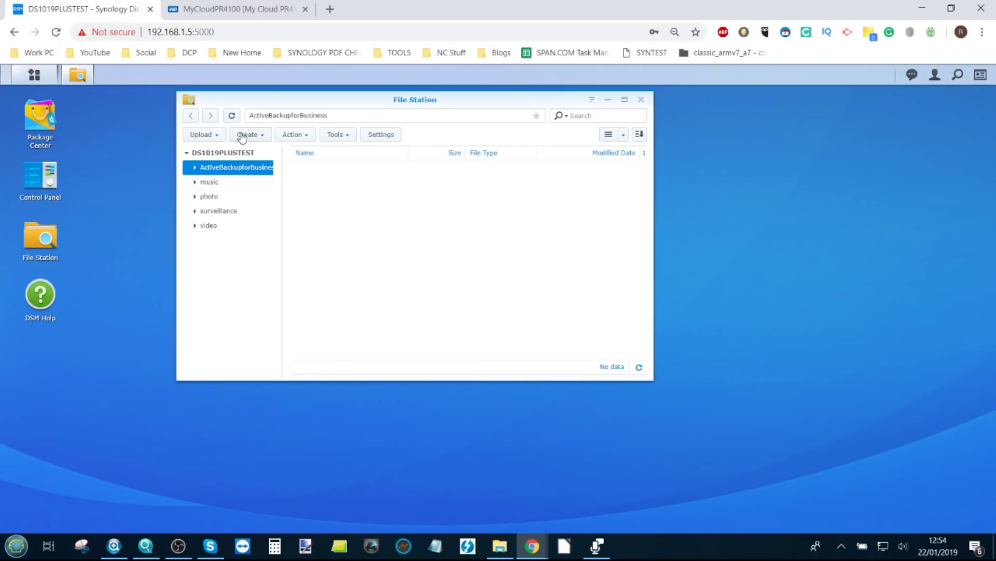
- Choose Create New Shared Folder from File Station's Create menu
left_click(244, 135)
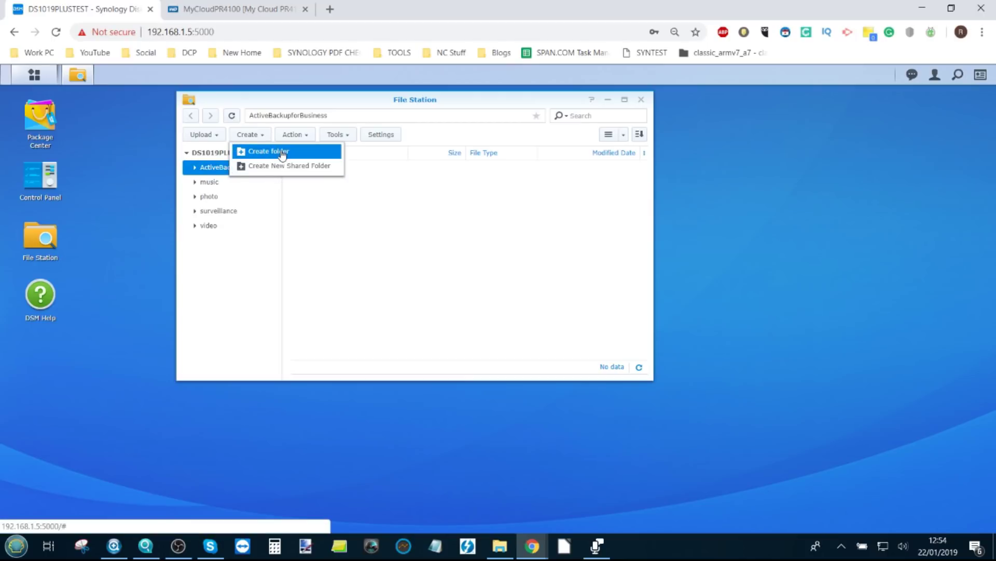
left_click(282, 251)
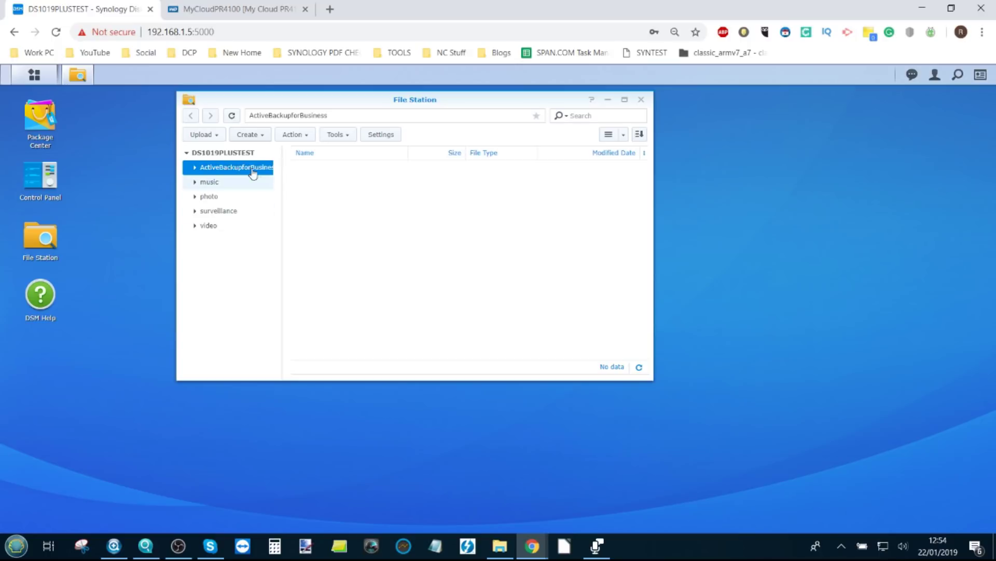
left_click(248, 134)
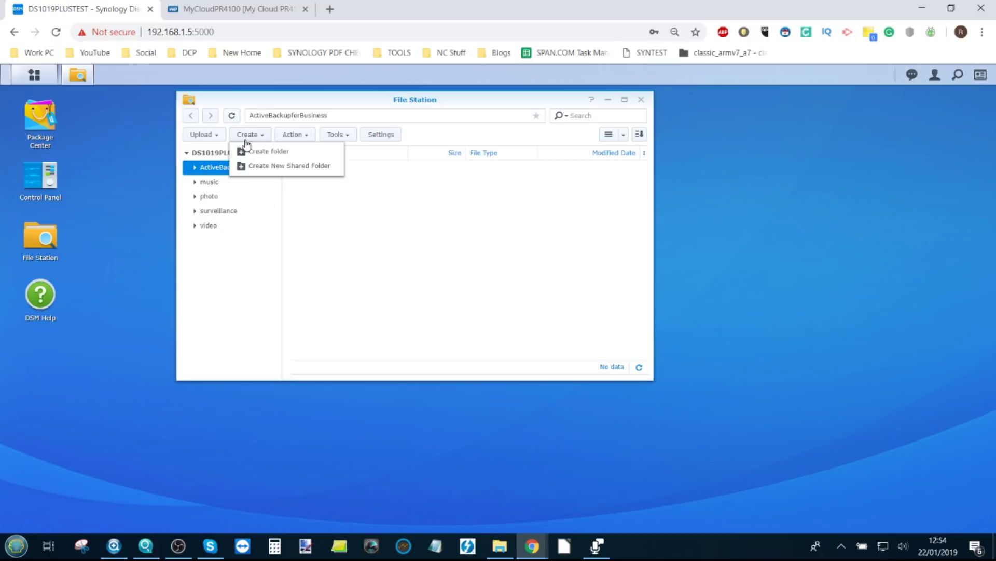
left_click(262, 165)
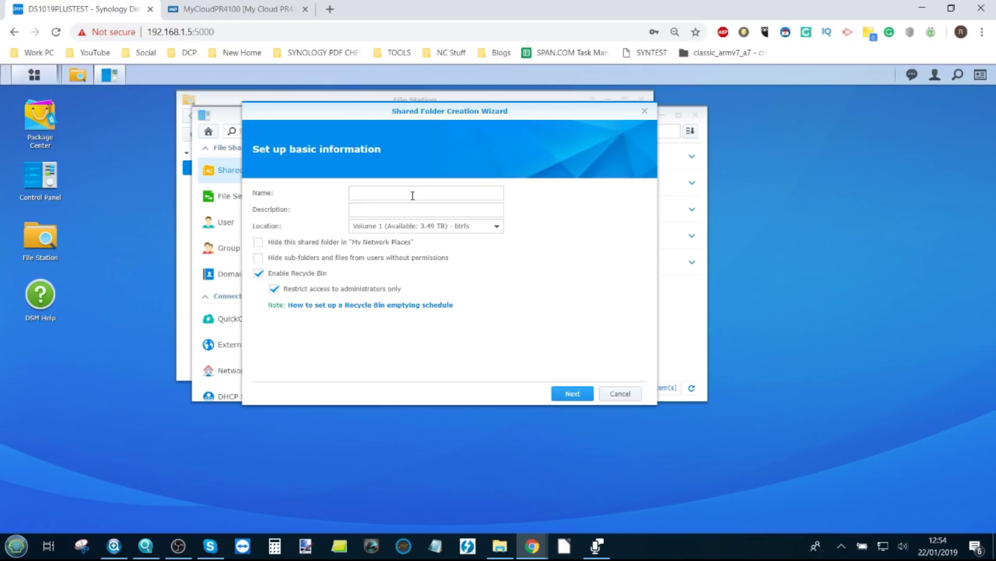
- Create shared folder SHARE123, skipping encryption and advanced settings, and apply
left_click(412, 195)
type("S")
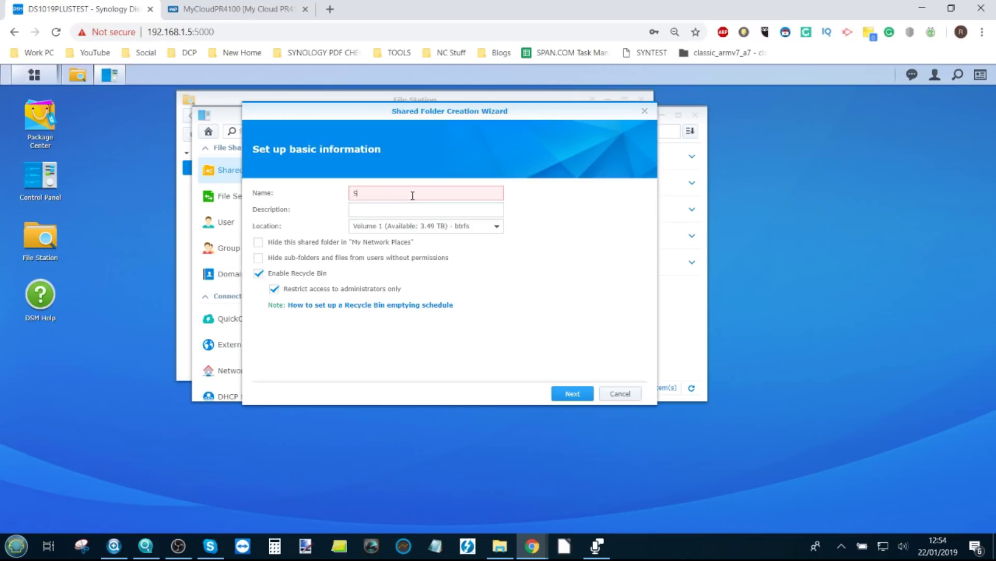
type("HARE1")
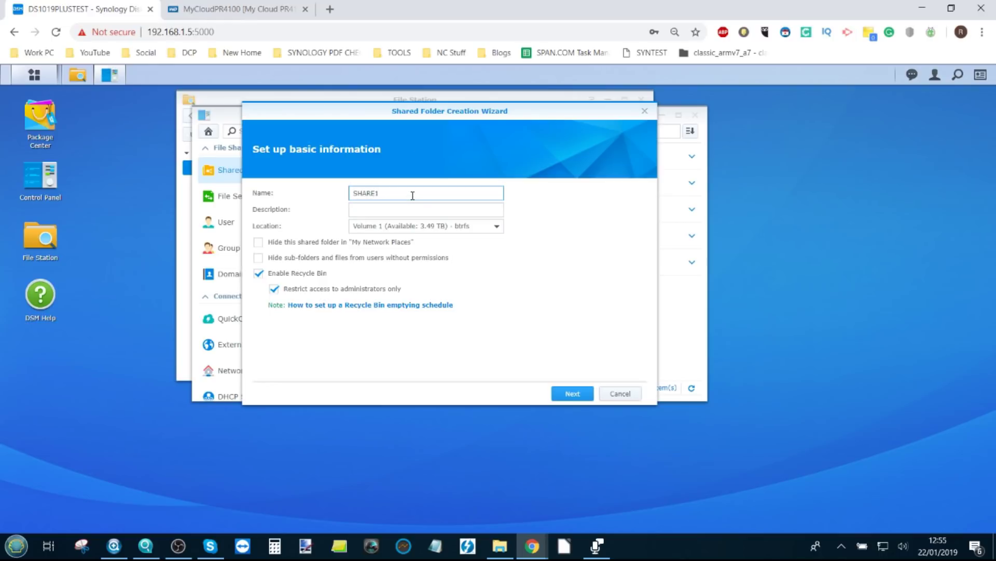
type("23")
left_click(578, 395)
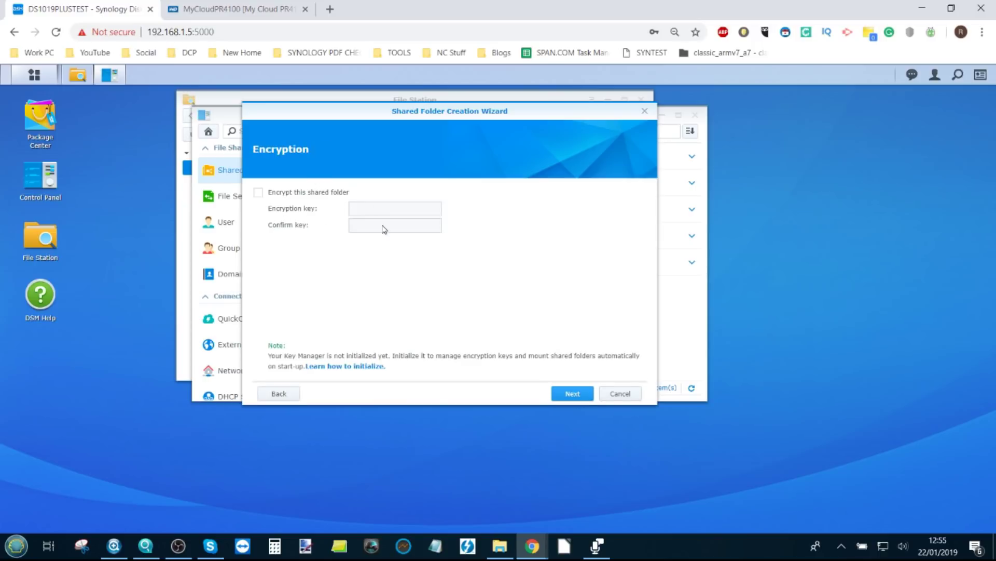
left_click(575, 394)
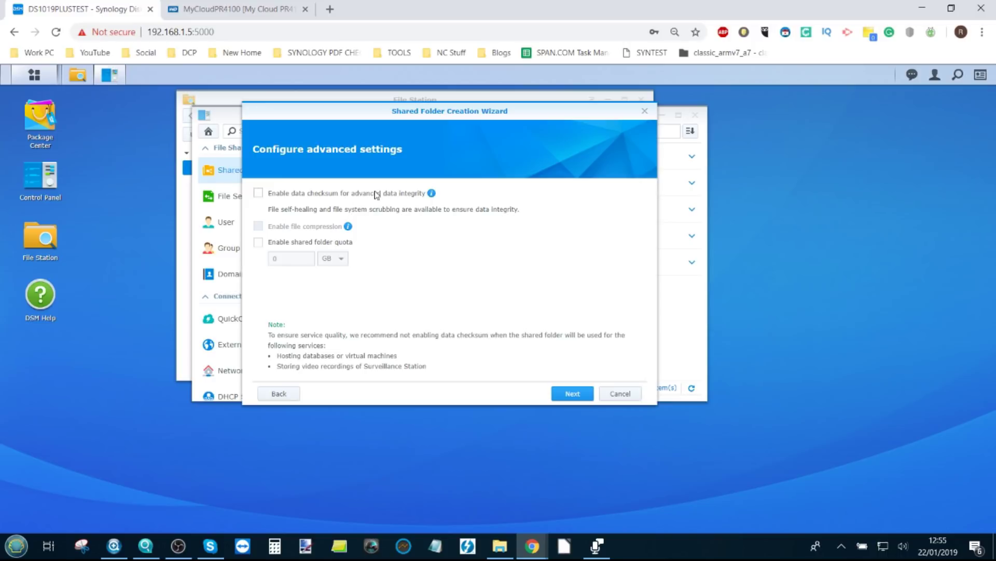
mouse_move(435, 198)
left_click(589, 397)
left_click(573, 393)
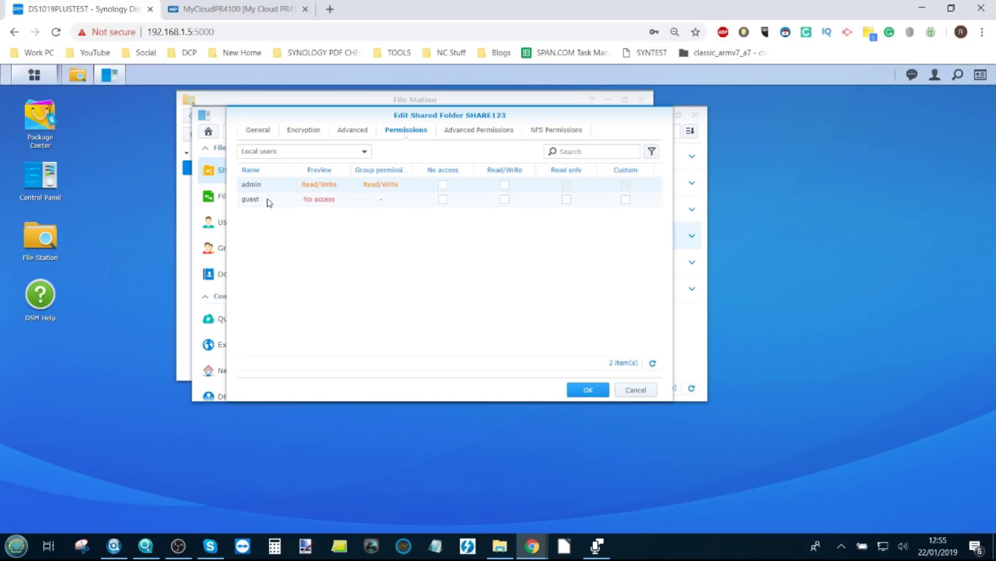
- Grant admin and guest Read/Write on SHARE123, then close Control Panel
left_click(505, 184)
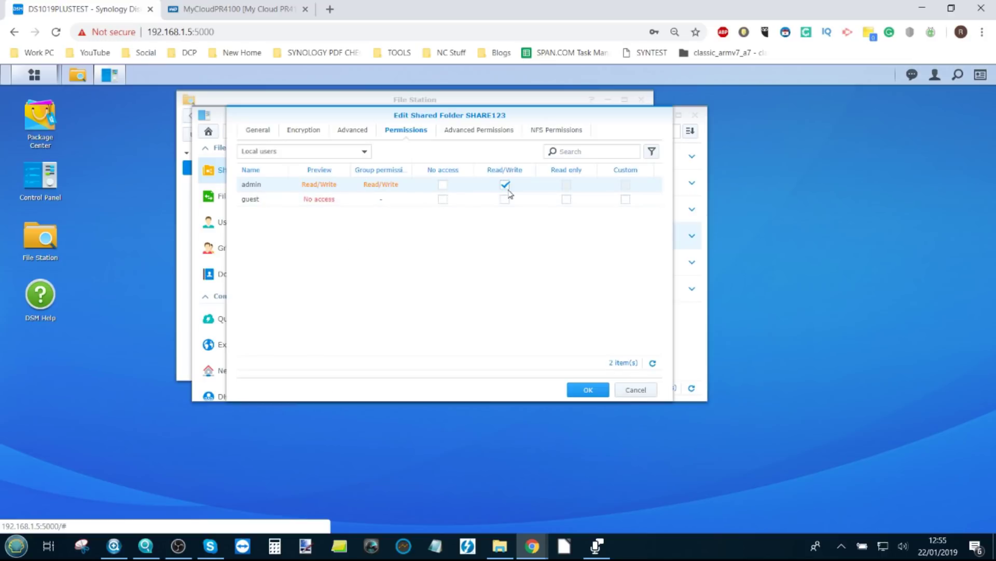
left_click(505, 199)
left_click(592, 394)
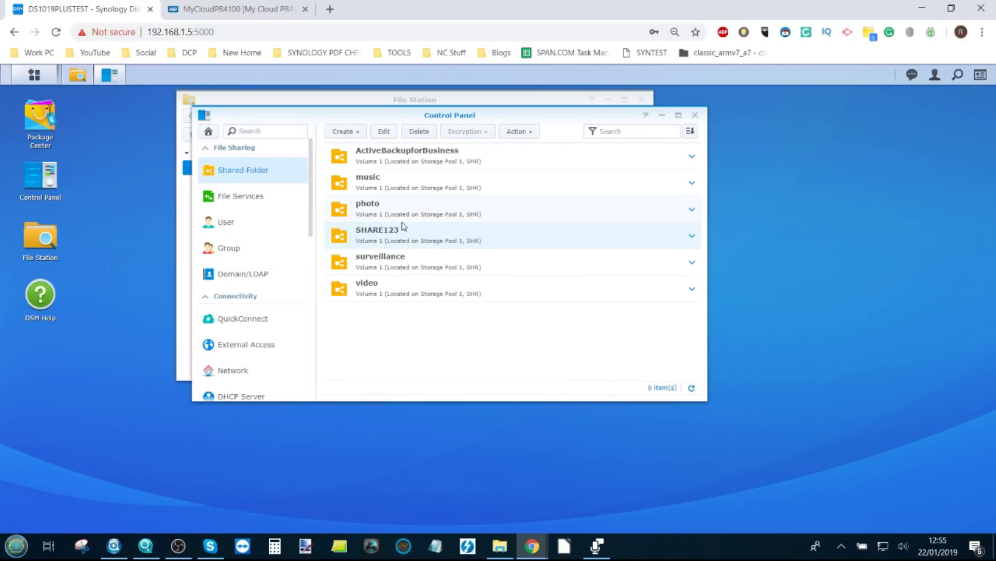
left_click(694, 238)
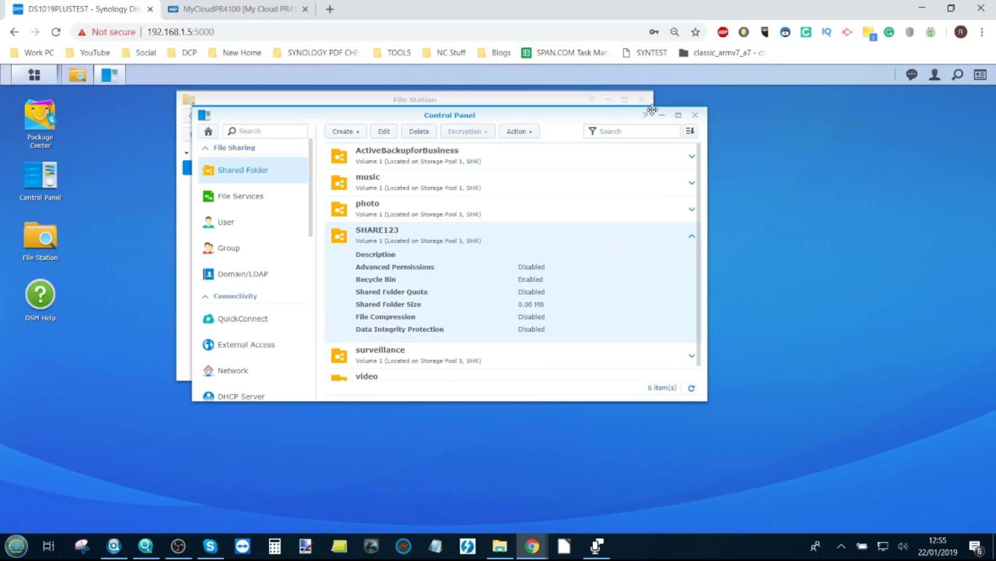
left_click(696, 115)
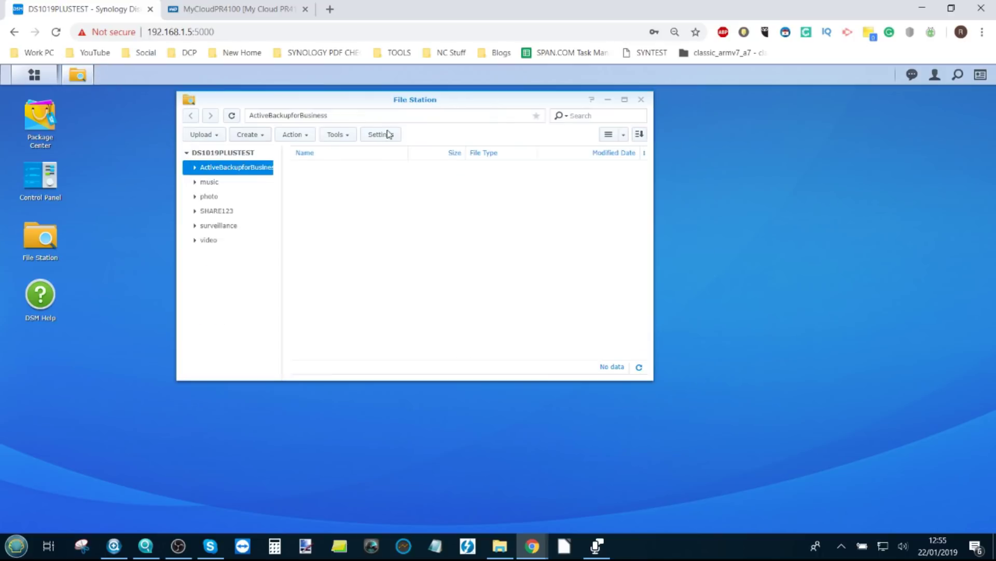
- Open SHARE123 and browse Explorer to the Footage > QNAP TS-983XU folder
left_click(222, 211)
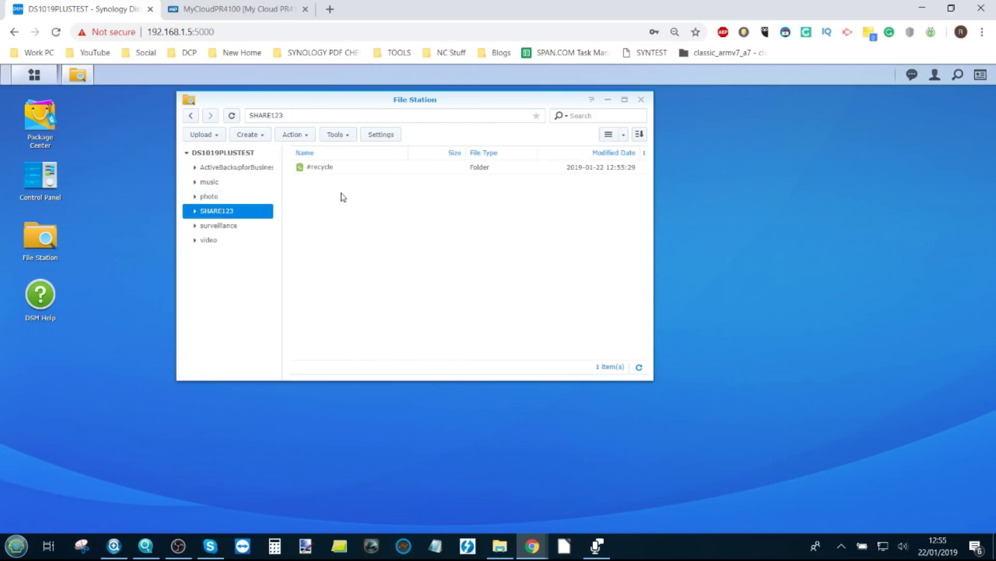
left_click(500, 545)
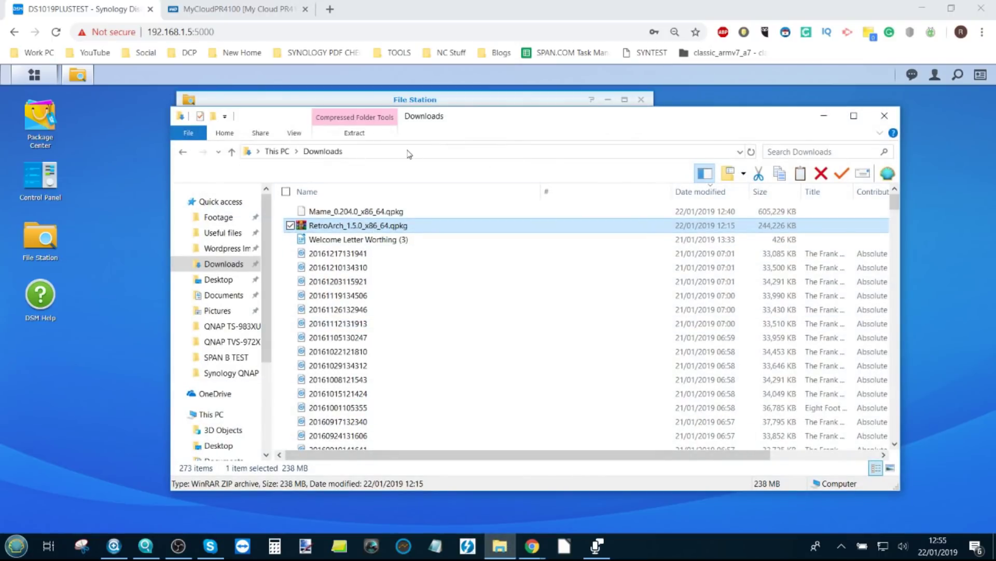
left_click(243, 217)
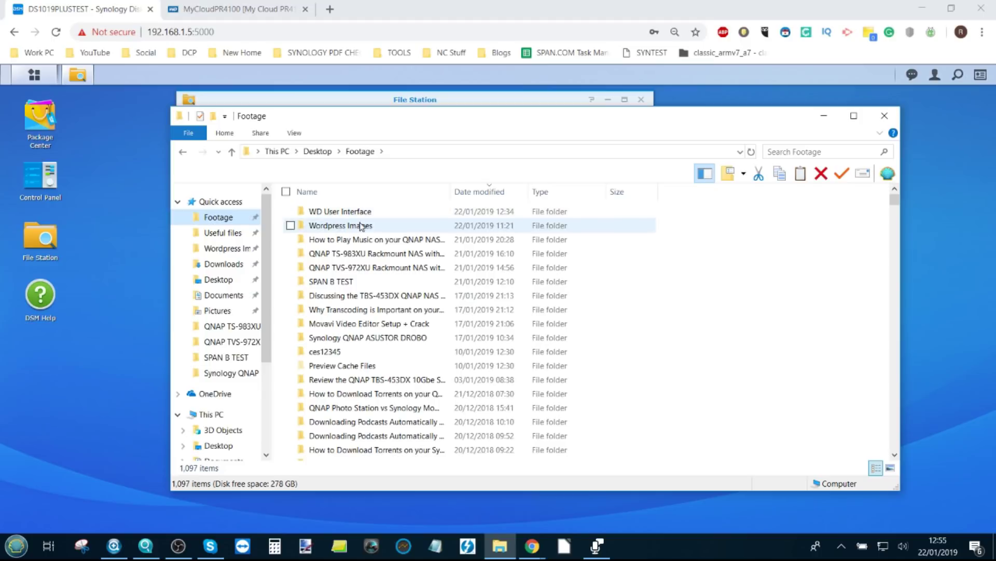
double_click(359, 254)
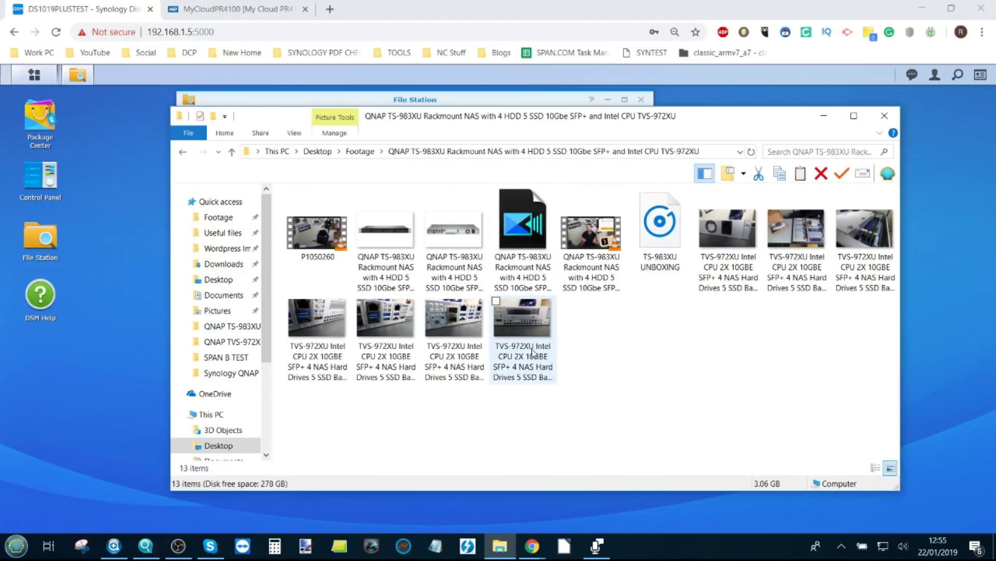
- Select the five footage files, including TS-983XU UNBOXING, with Explorer beside File Station
left_click_drag(311, 398, 385, 230)
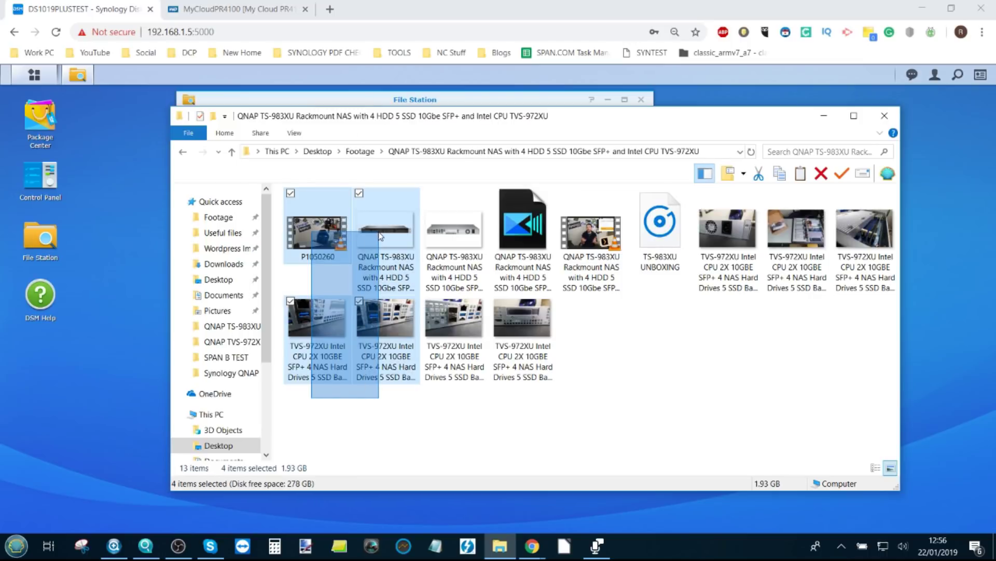
left_click_drag(410, 117, 580, 171)
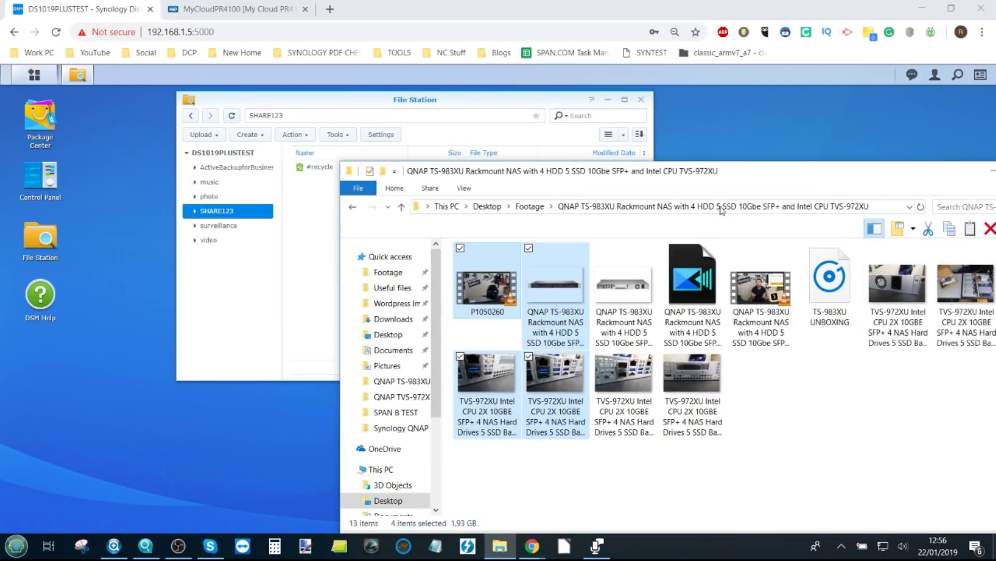
left_click(834, 279, "ctrl")
left_click_drag(774, 281, 830, 280)
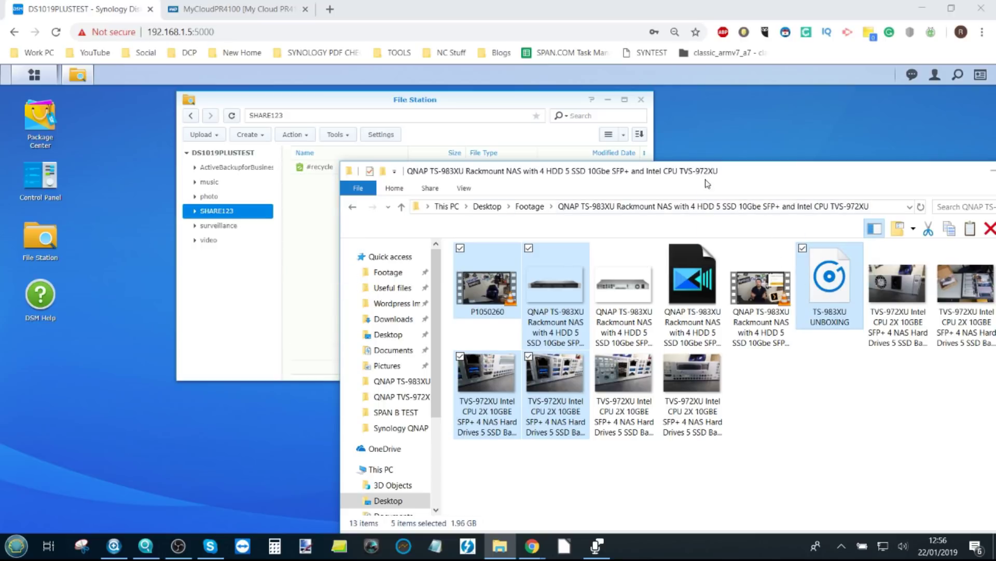
left_click_drag(706, 176, 900, 211)
left_click(468, 268)
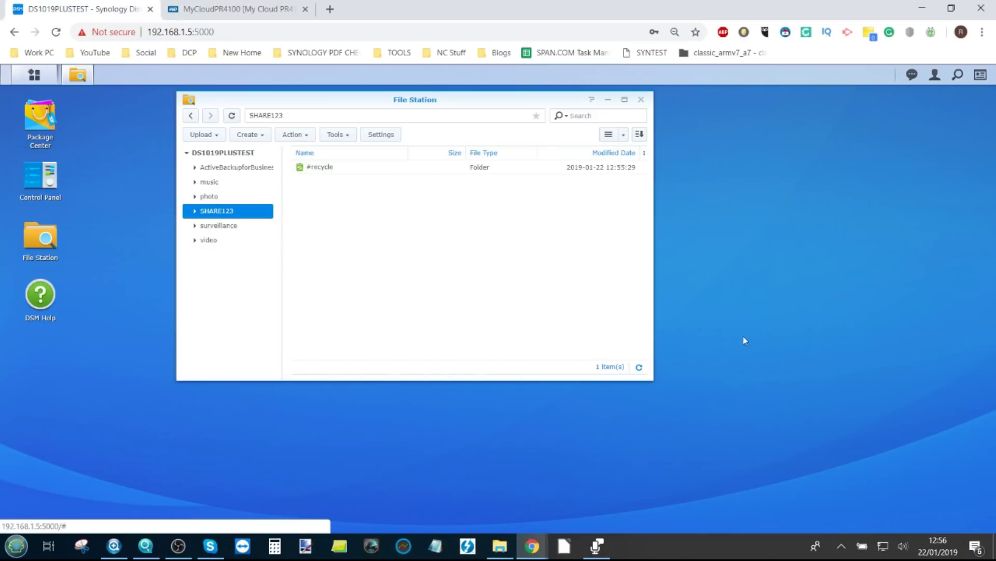
left_click(499, 546)
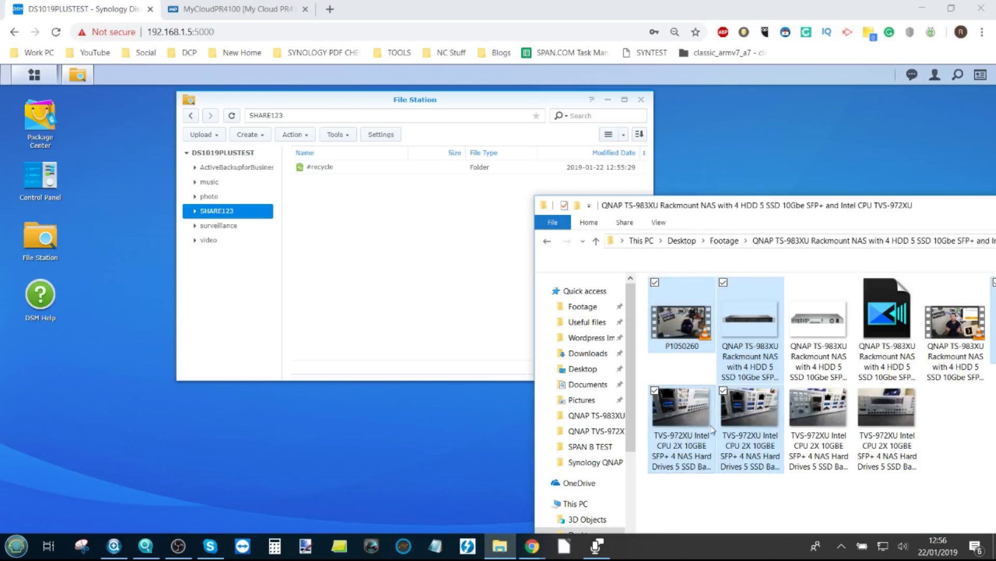
- Upload the five footage files into SHARE123, always overwriting, and refresh the list
left_click_drag(734, 326, 447, 276)
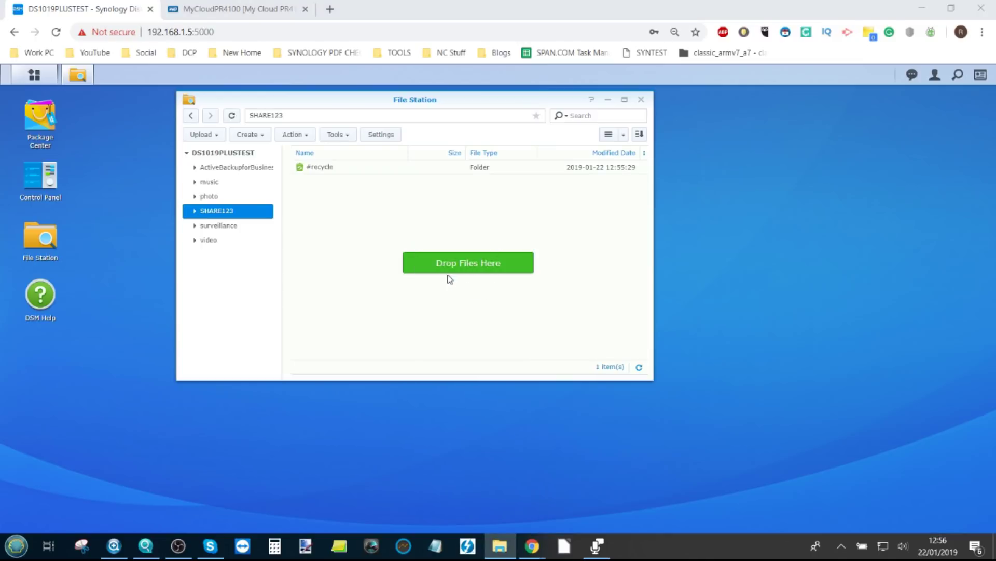
left_click(391, 218)
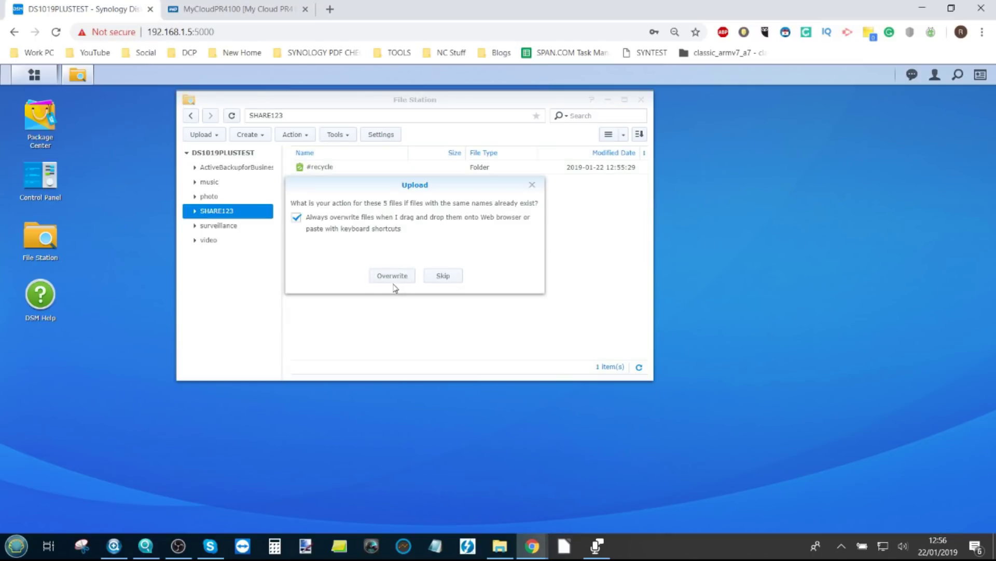
left_click(393, 275)
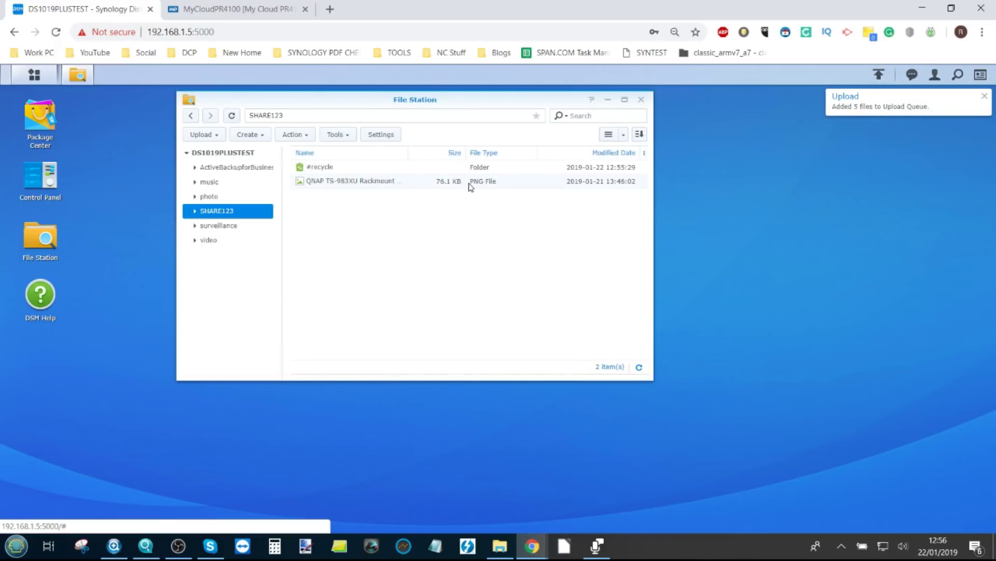
left_click(879, 77)
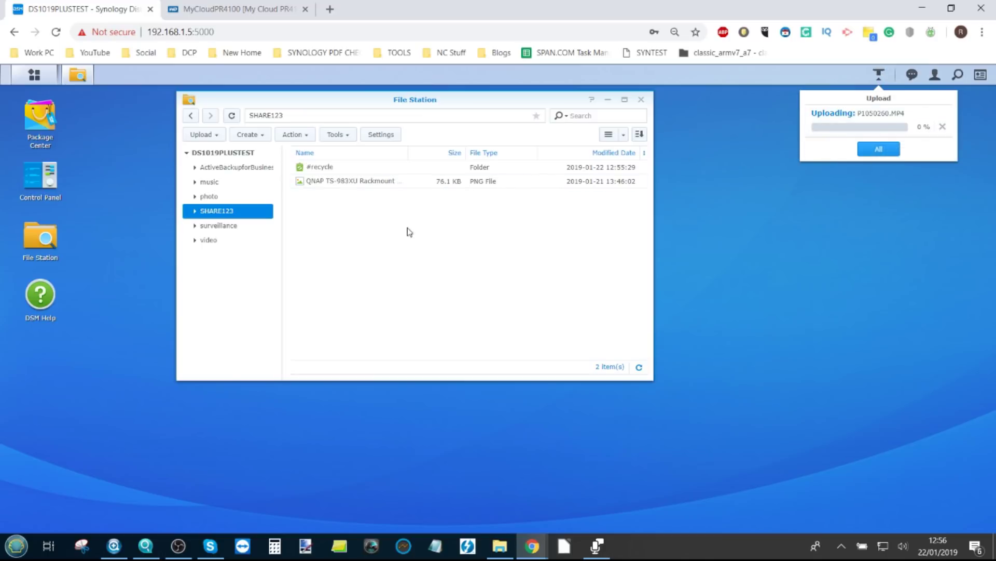
left_click(231, 210)
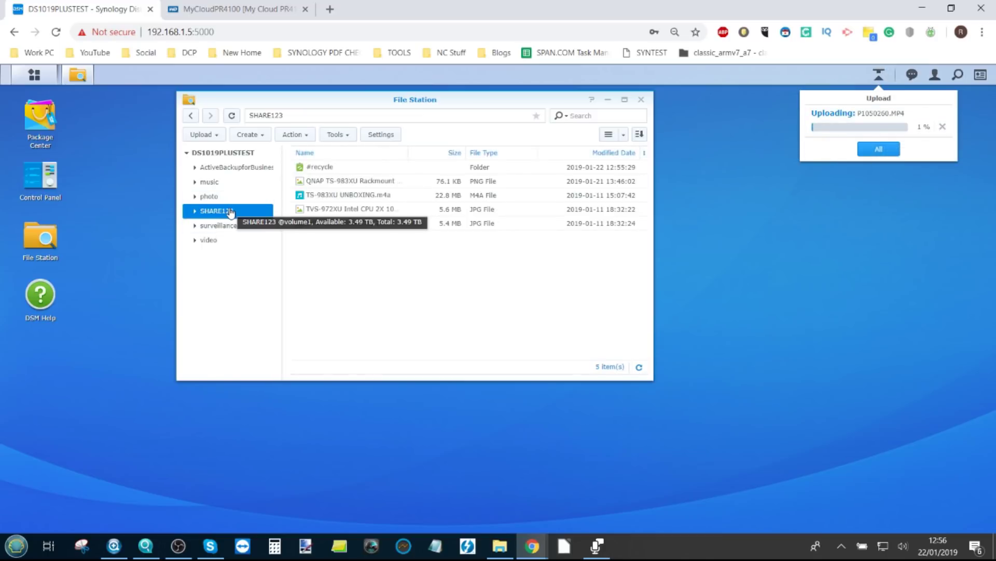
- Look through the file, Create and Tools menus, then close File Station for the PR4100 tab
right_click(332, 182)
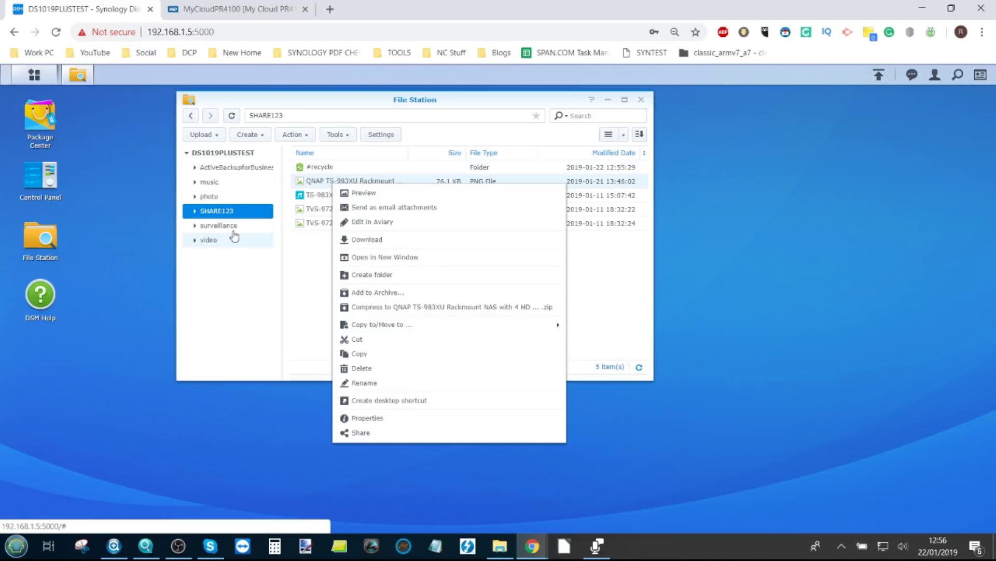
right_click(224, 214)
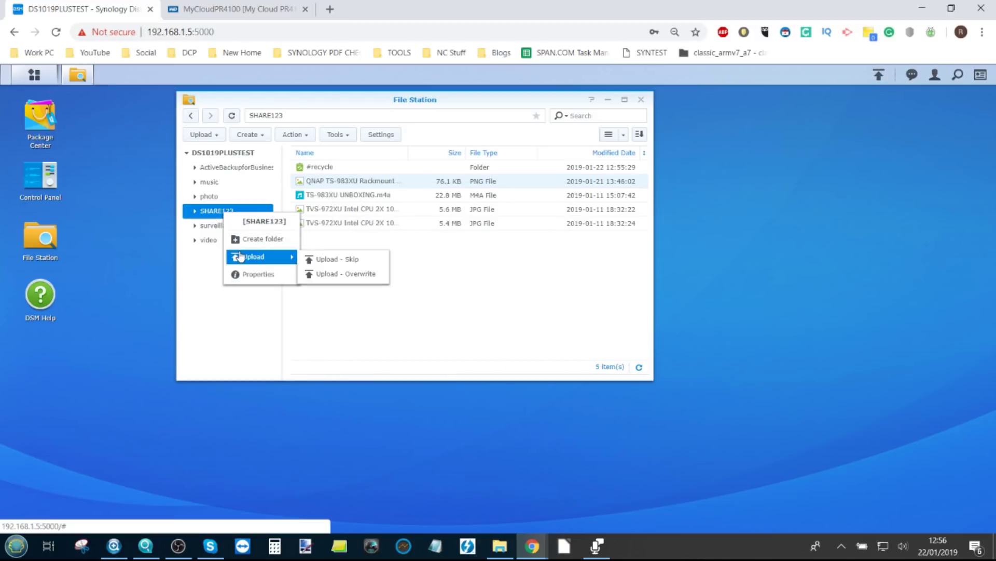
left_click(351, 210)
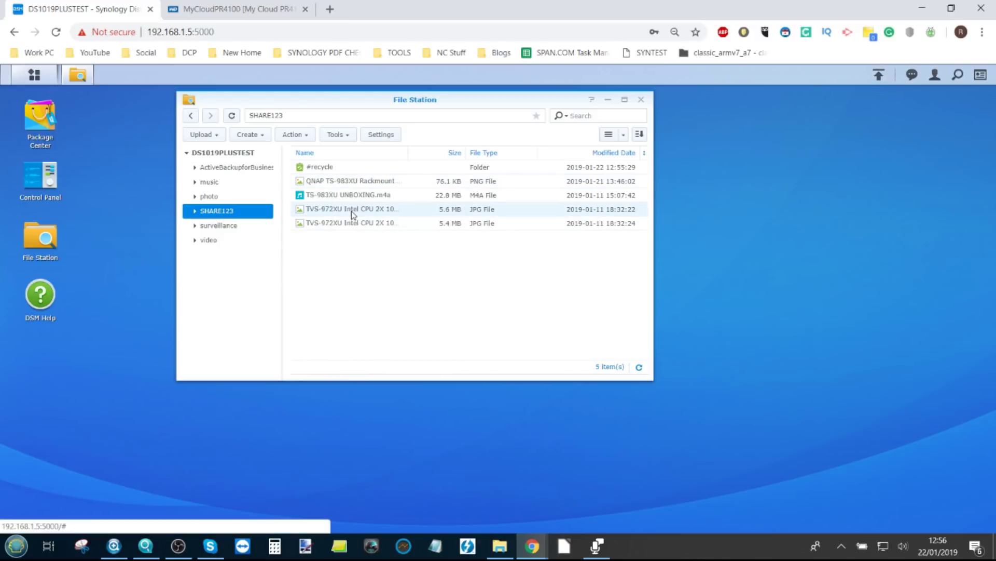
left_click(266, 136)
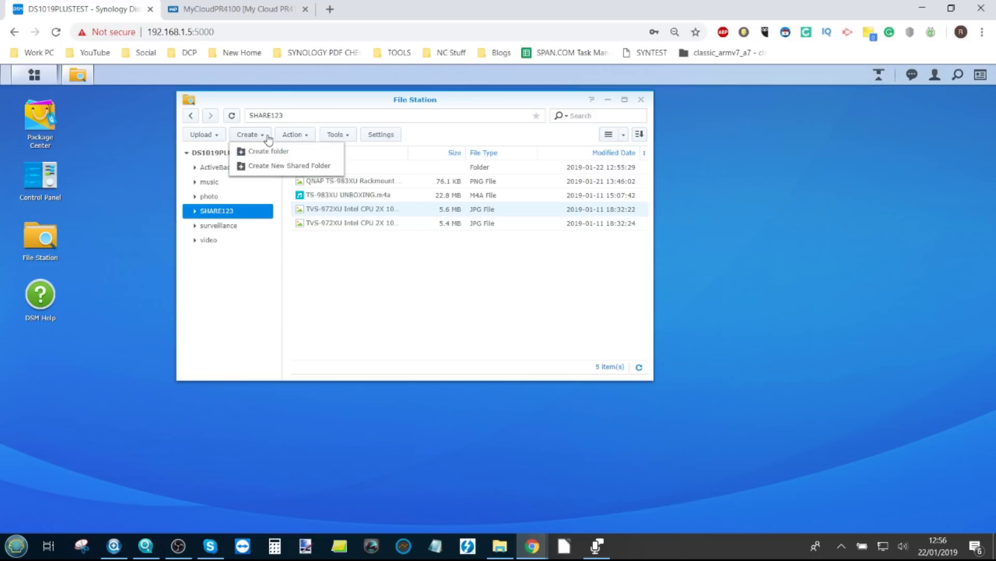
left_click(449, 252)
left_click(340, 134)
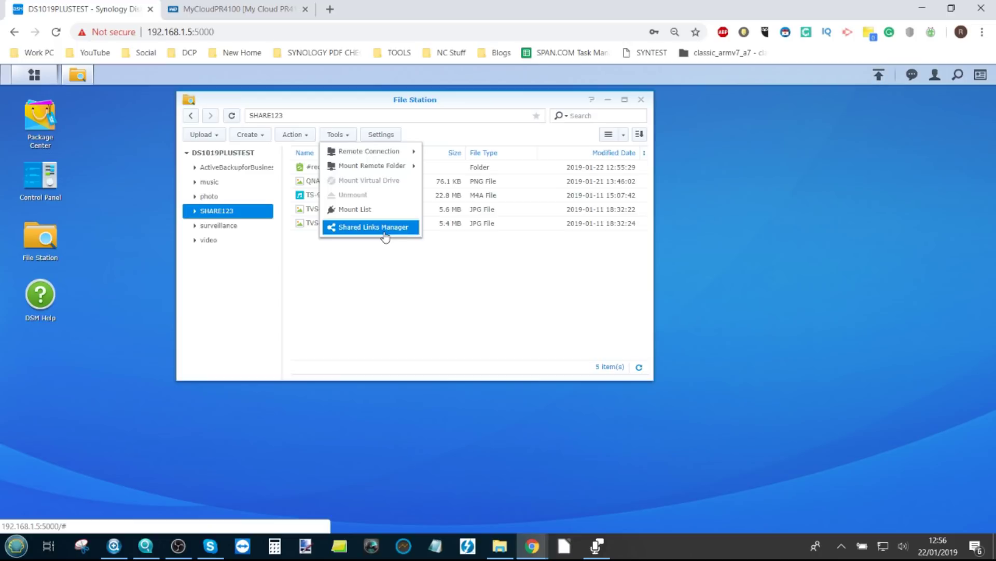
left_click(429, 252)
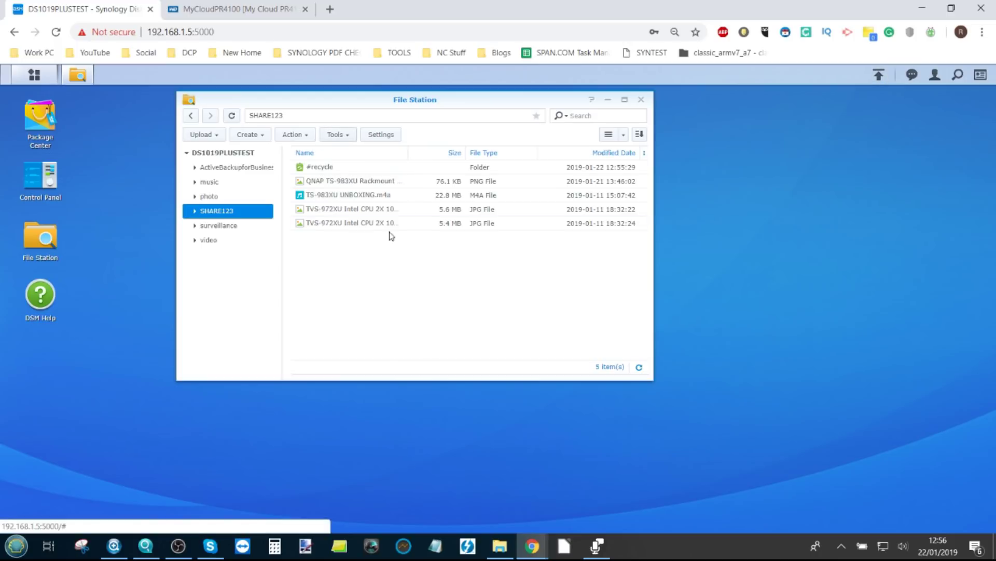
left_click(642, 99)
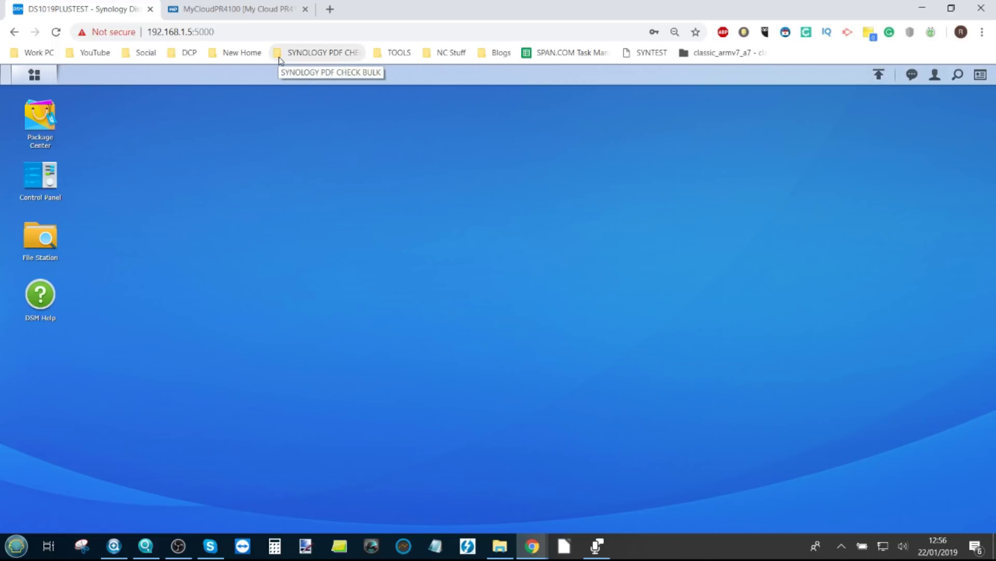
left_click(214, 8)
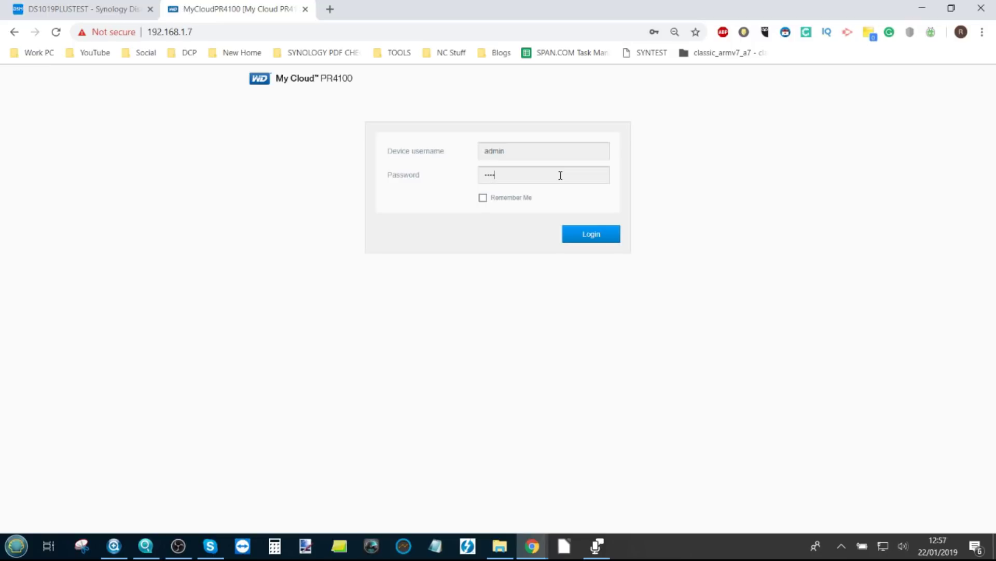
- Submit the PR4100 login, then select the mistyped password to replace it
key("Return")
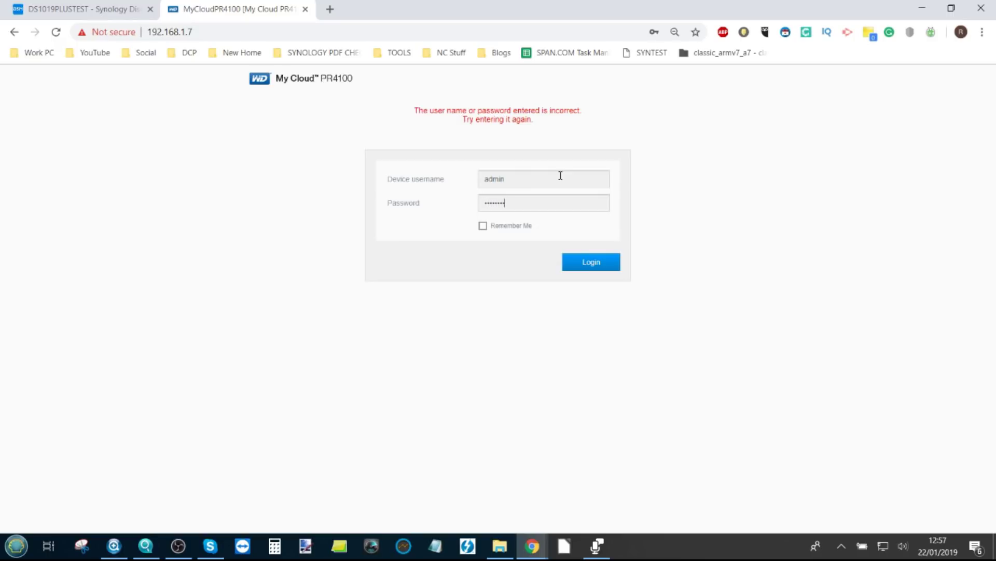
left_click_drag(545, 217, 476, 200)
double_click(511, 202)
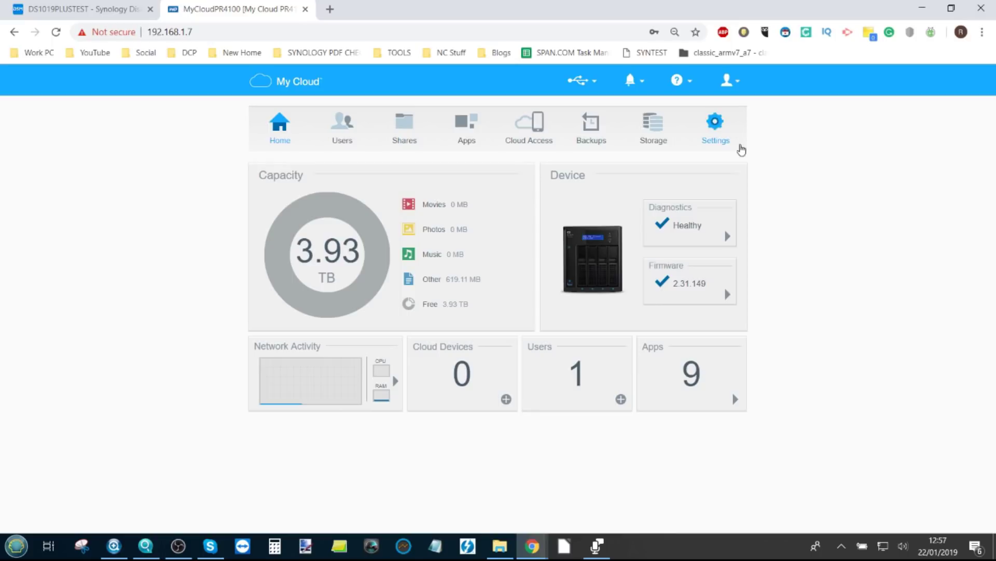
- Visit the Users and Home pages, then go to the PR4100 Apps page
left_click(347, 134)
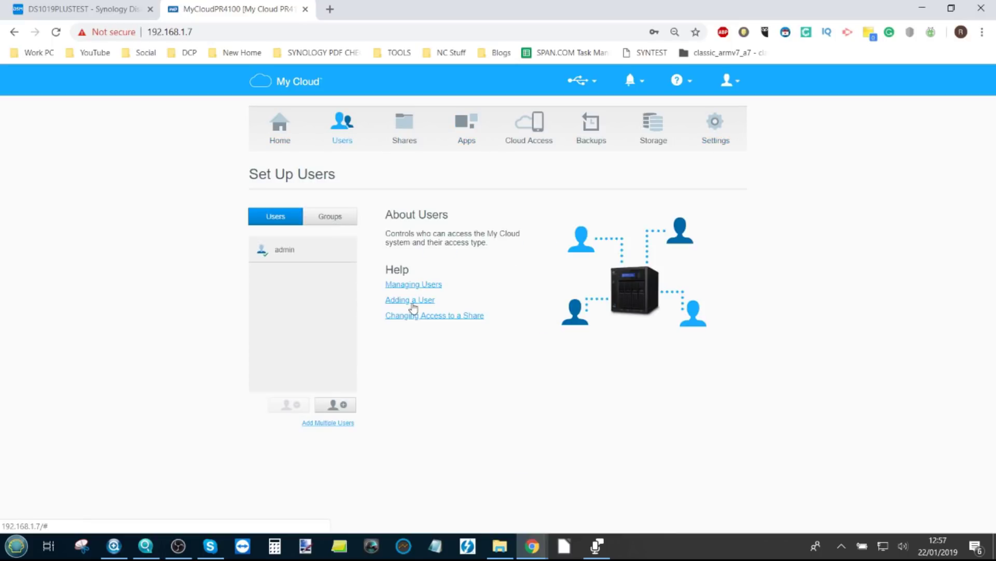
left_click(283, 133)
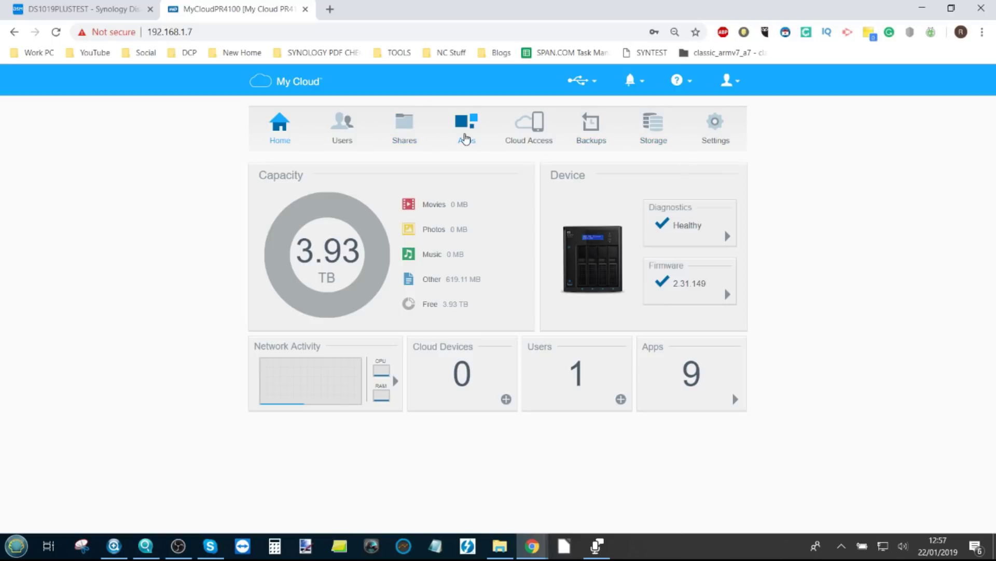
left_click(465, 138)
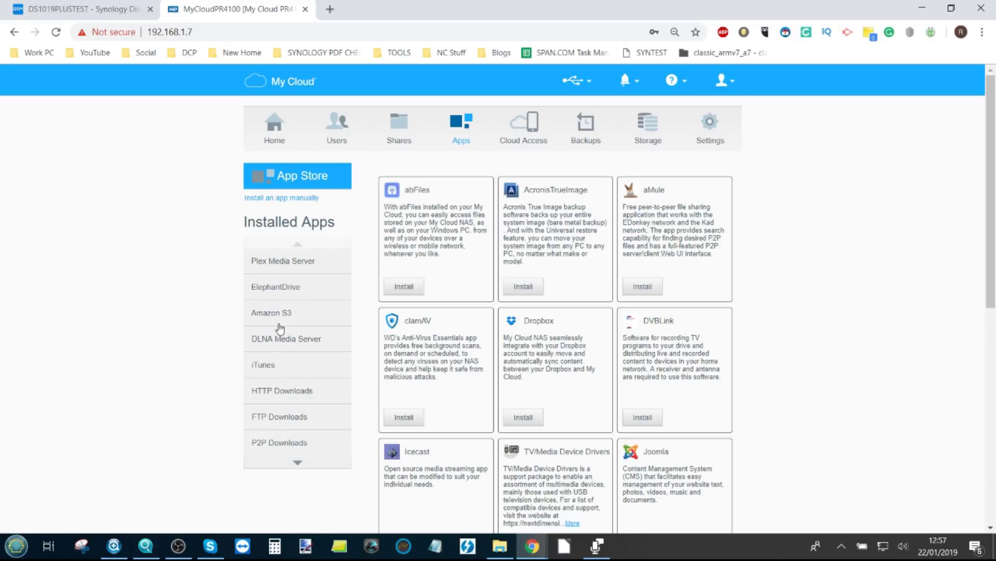
- Launch Web File Viewer from the Installed Apps list
left_click(294, 460)
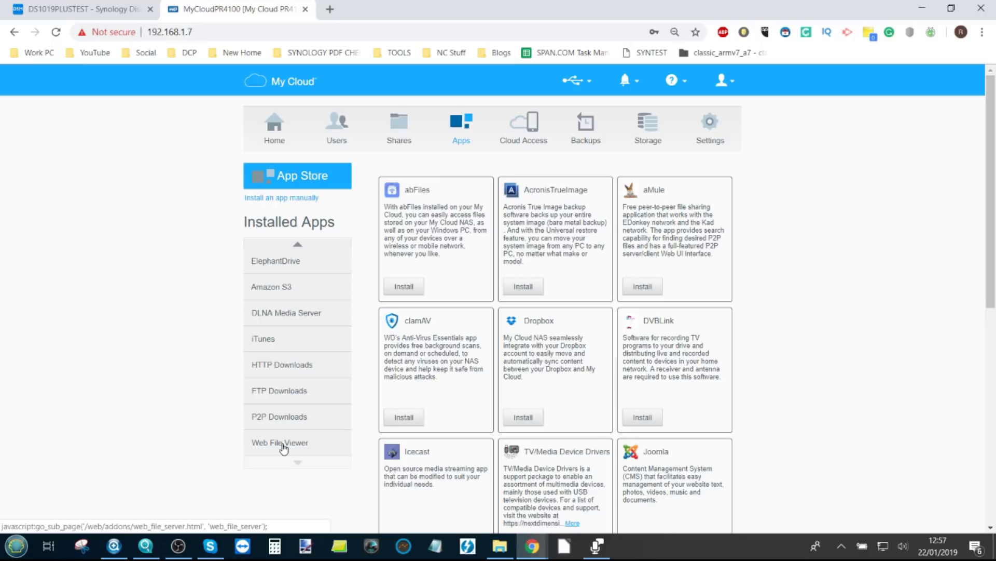
left_click(283, 446)
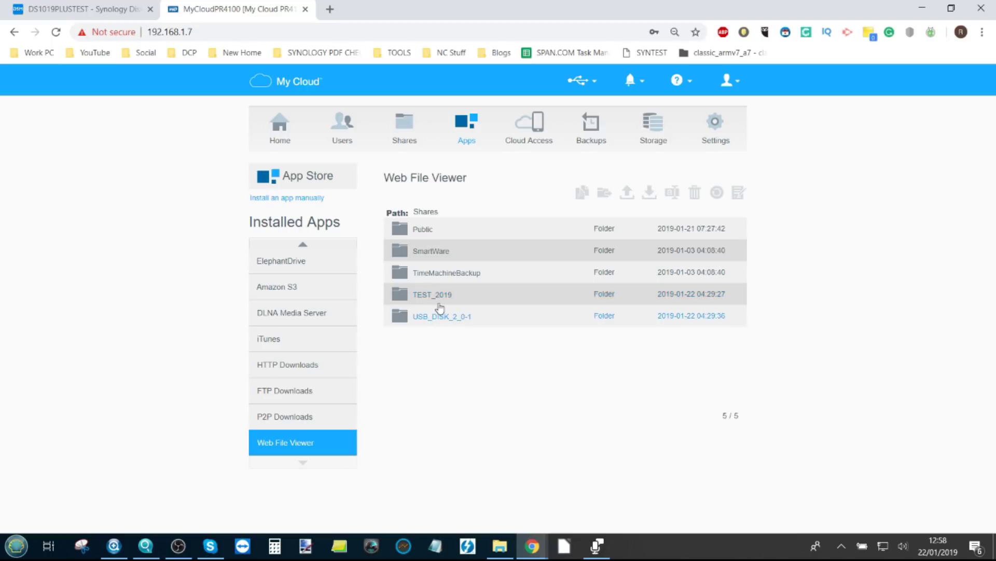
- Add a new share named SHARE123 on the Set Up Shares page
left_click(419, 129)
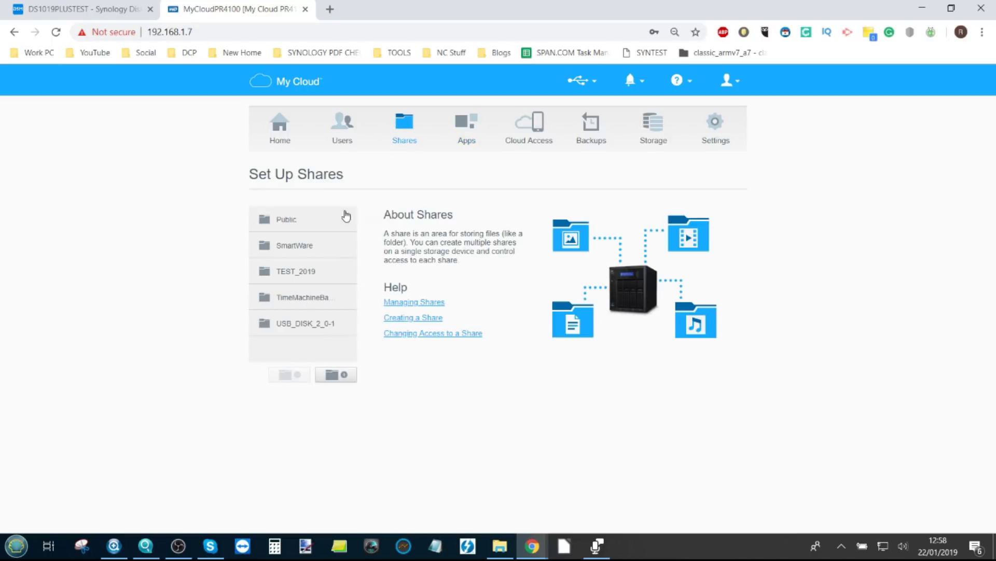
left_click(344, 376)
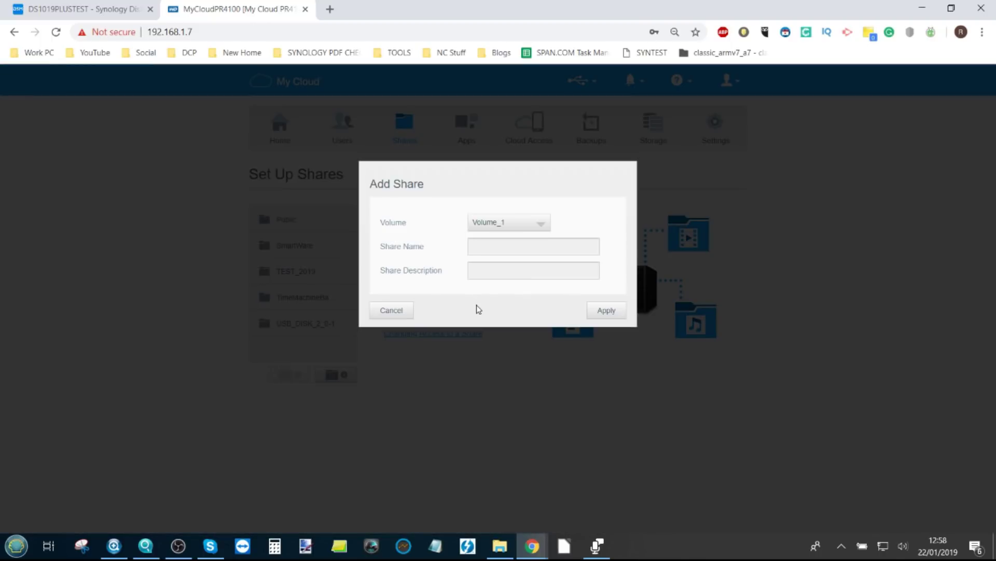
type("SHARE123")
left_click(603, 312)
- Turn on Recycle Bin for SHARE123, then go to the Apps page
scroll(436, 310, "down", 2)
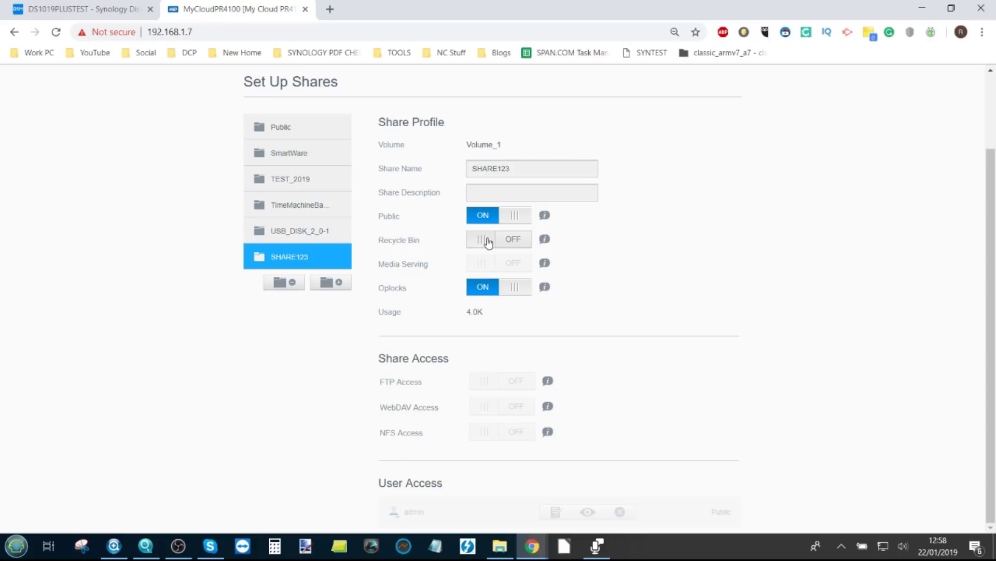
left_click(488, 243)
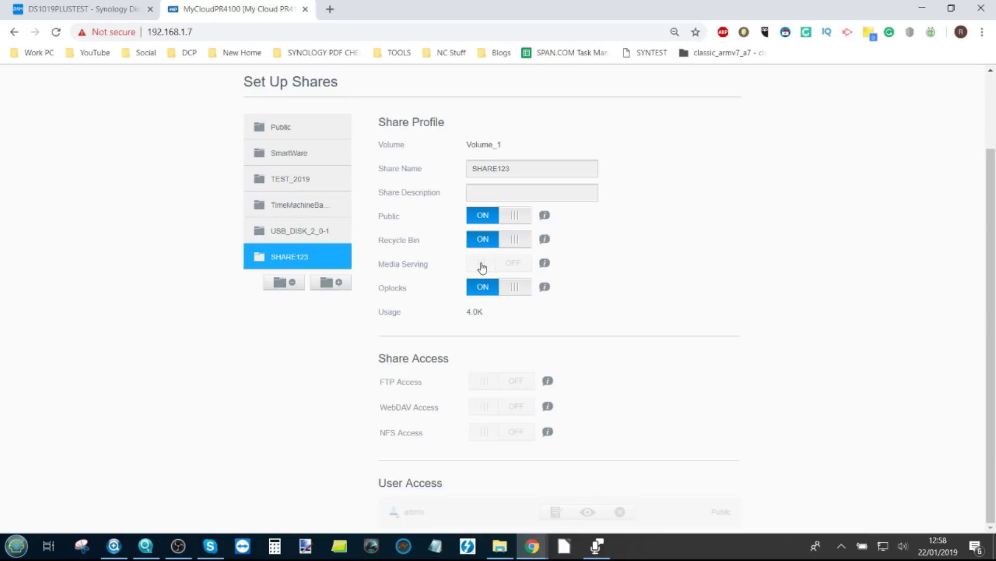
scroll(445, 267, "up", 2)
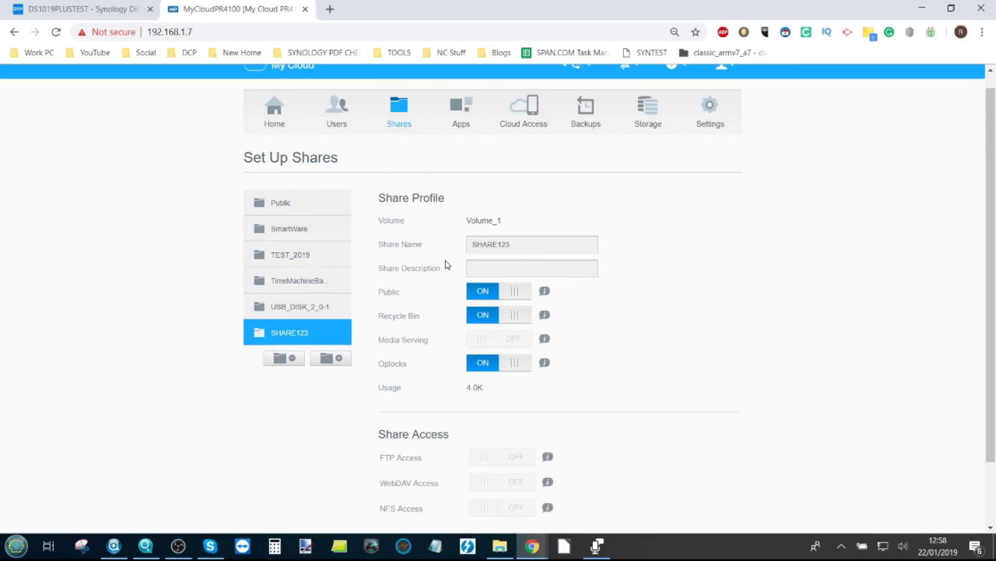
scroll(444, 271, "down", 2)
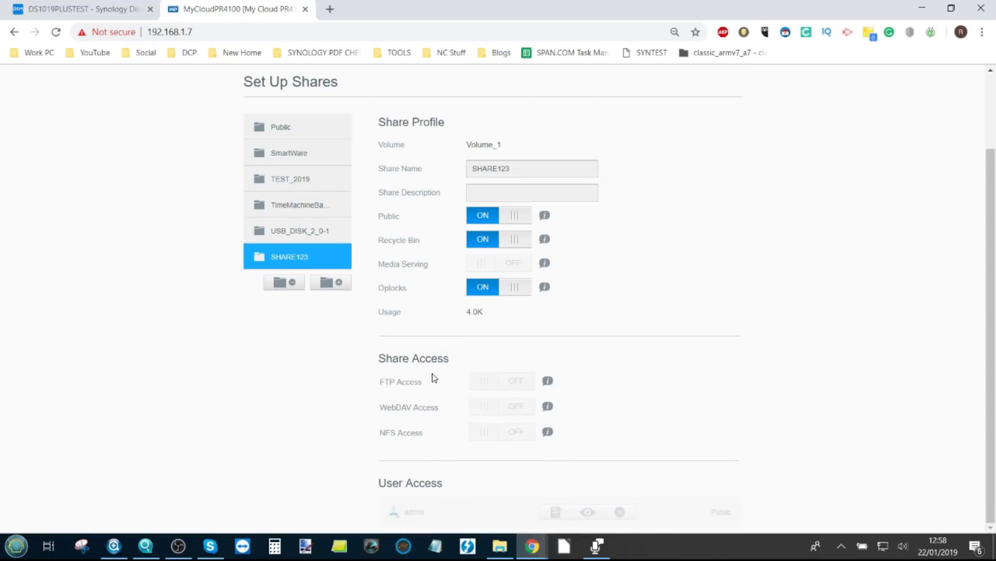
scroll(435, 378, "up", 1)
scroll(435, 378, "down", 1)
scroll(571, 405, "up", 5)
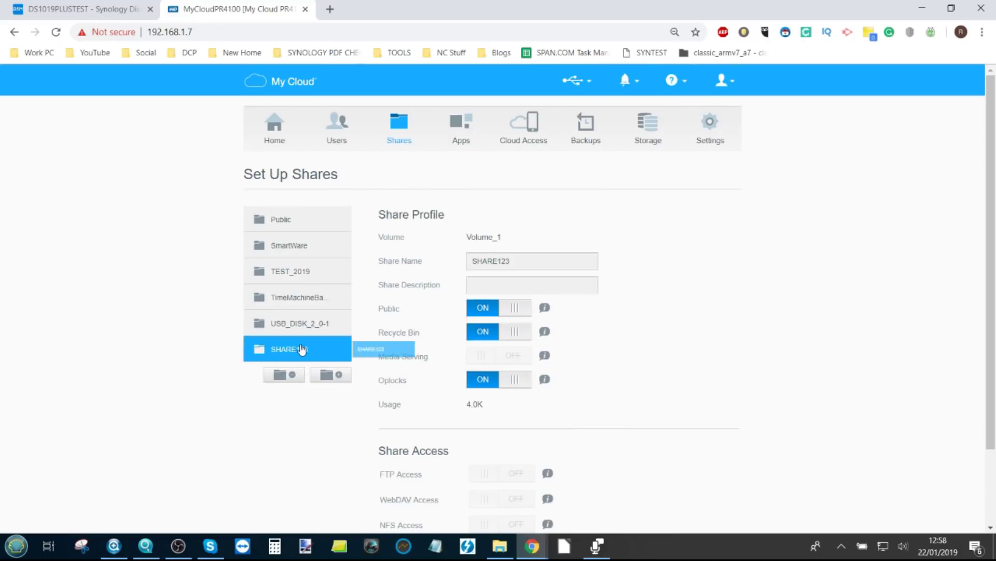
left_click_drag(302, 350, 416, 162)
left_click(461, 124)
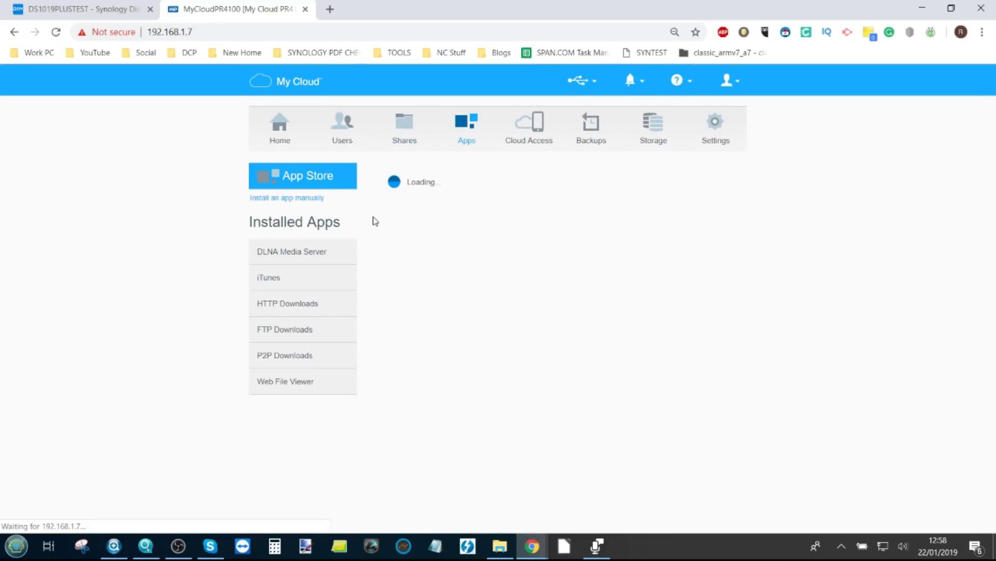
- Open the SHARE123 folder in Web File Viewer
left_click(280, 383)
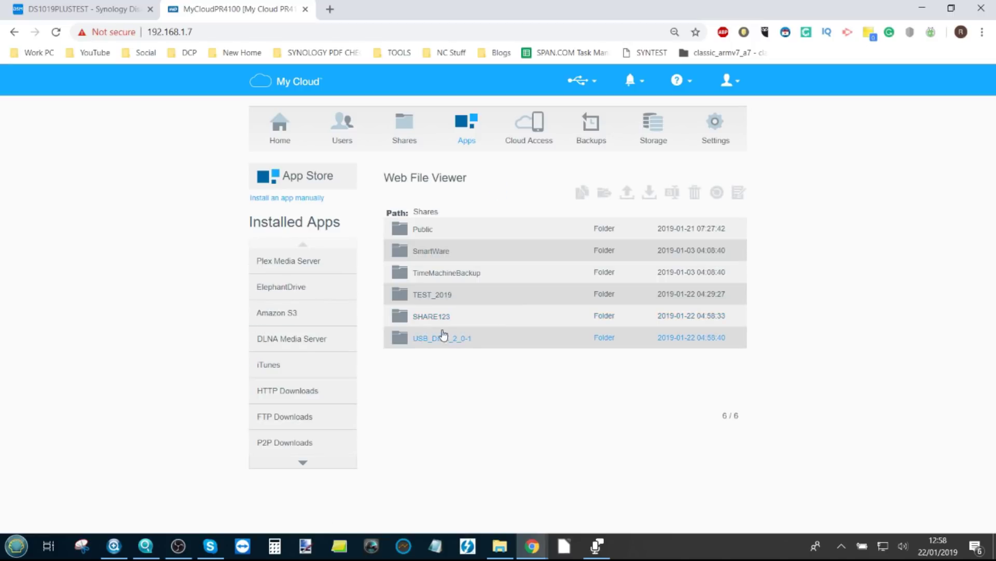
left_click(444, 321)
double_click(444, 319)
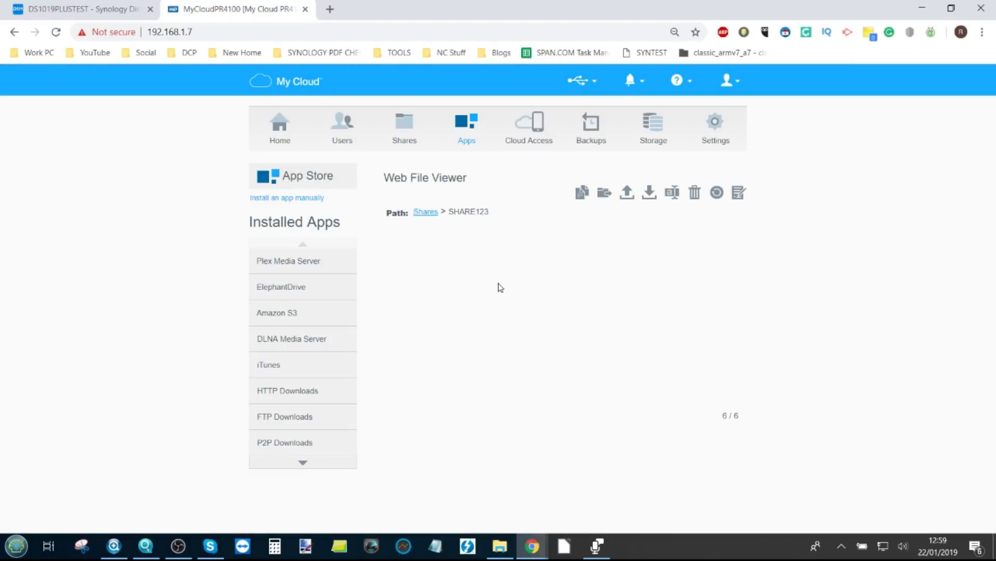
- Drag QNAP images from Explorer onto the page, then navigate back to Apps
left_click(499, 545)
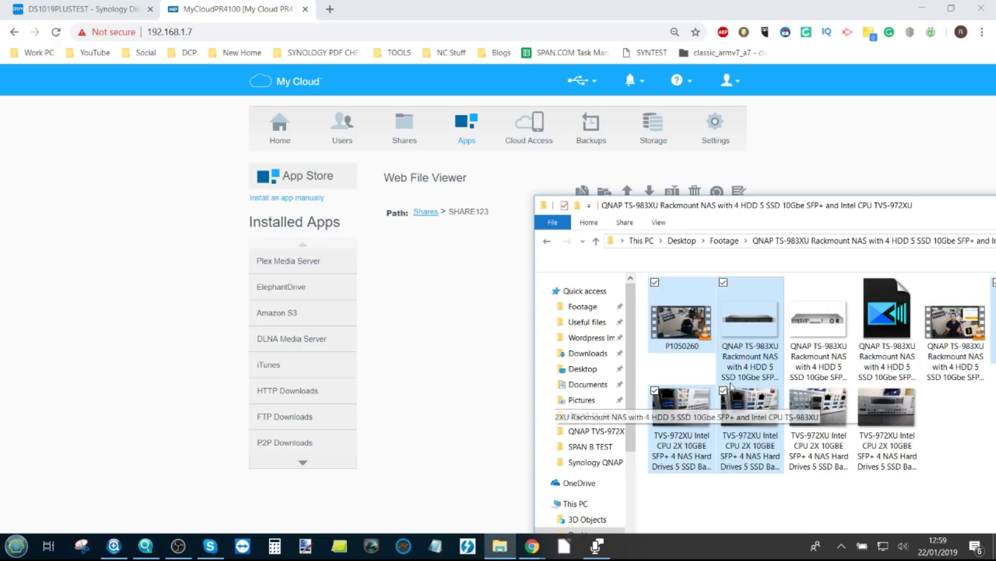
left_click_drag(738, 324, 480, 320)
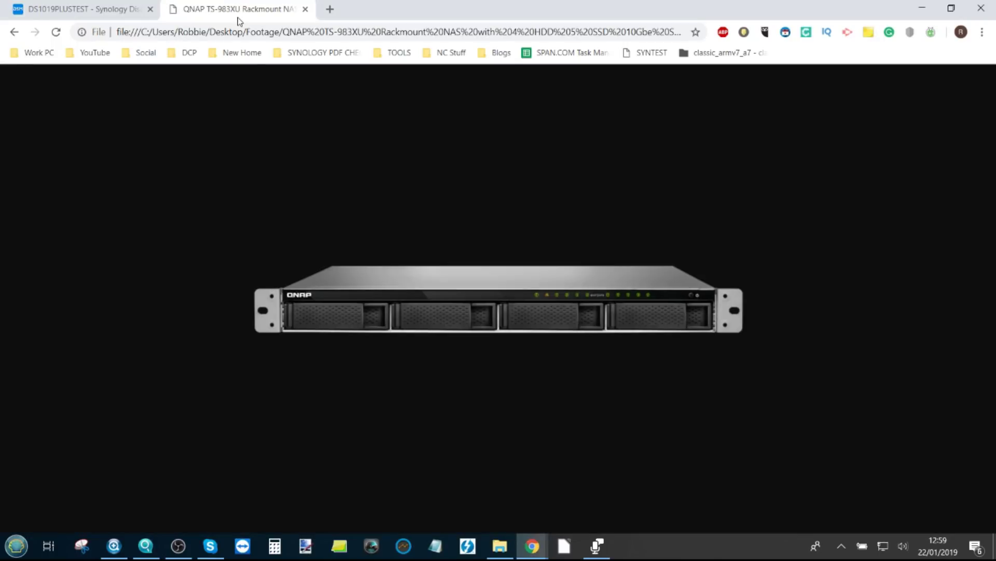
left_click(14, 31)
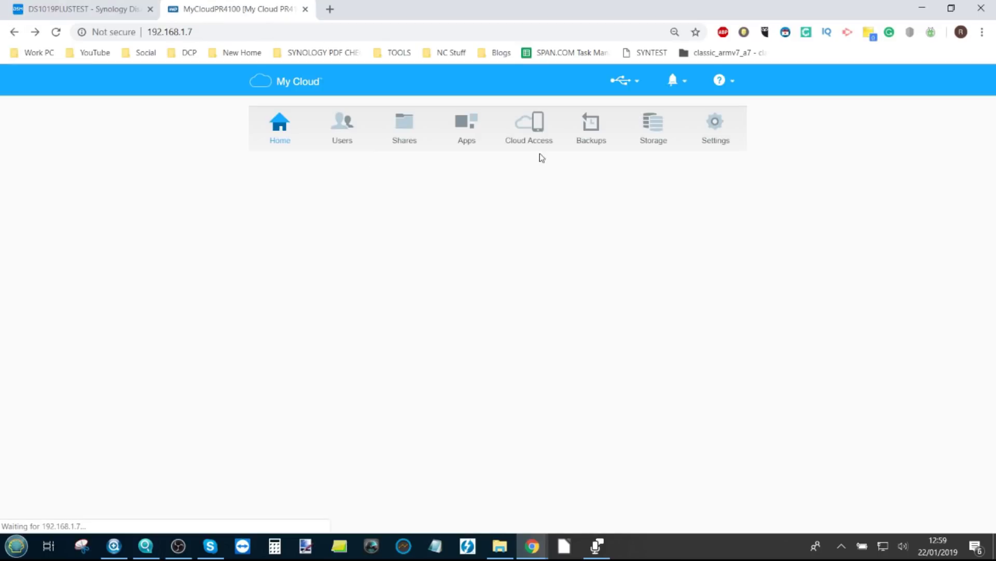
left_click(472, 136)
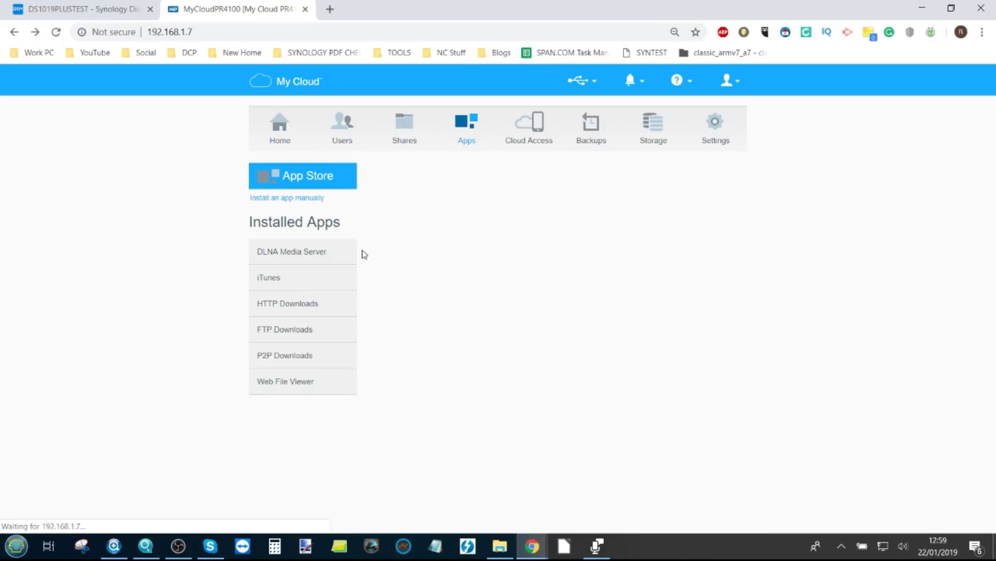
- Open the empty SHARE123 folder in Web File Viewer
left_click(279, 384)
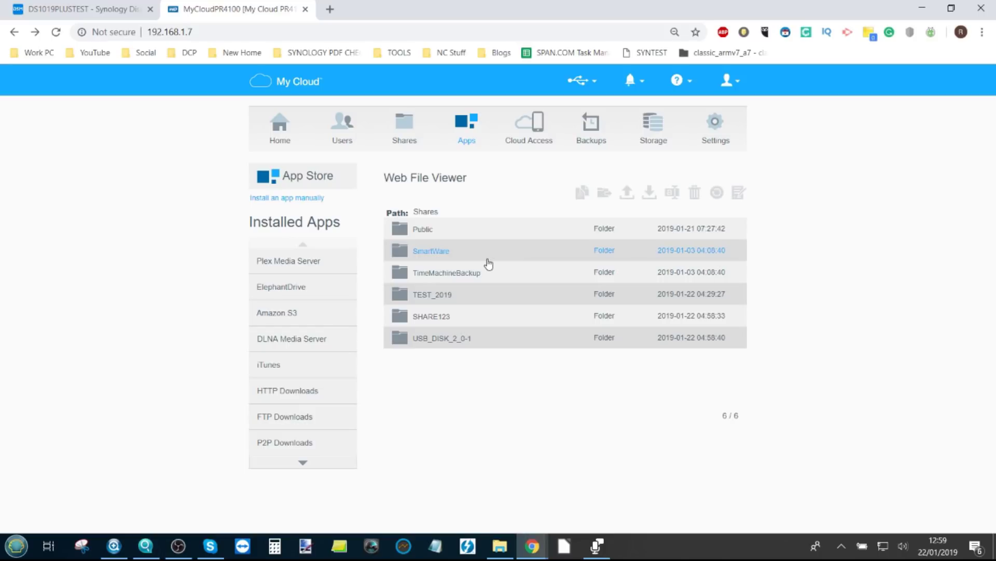
left_click(443, 317)
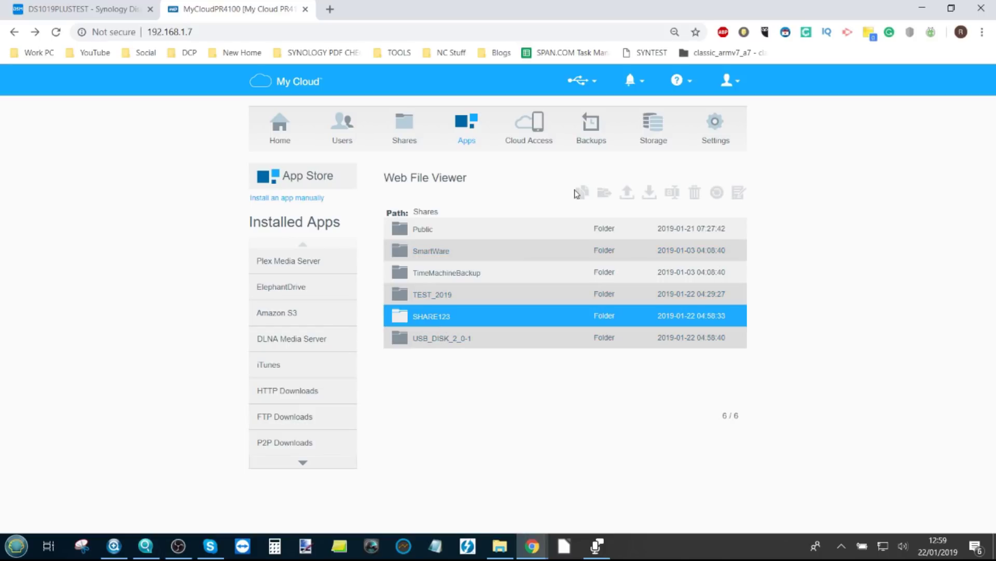
double_click(439, 316)
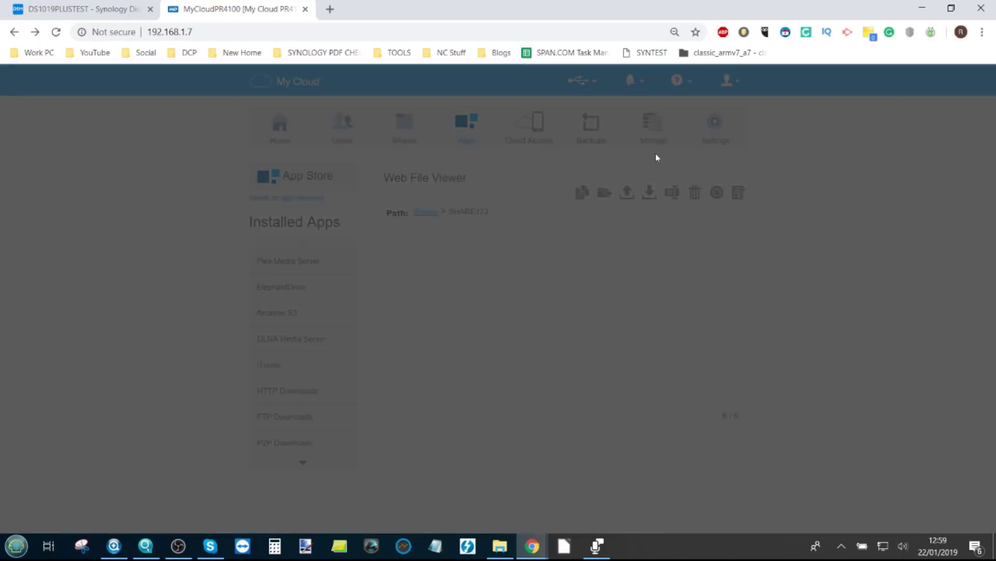
- Try uploading files to SHARE123, find it requires Adobe Flash Player, and close
left_click(628, 194)
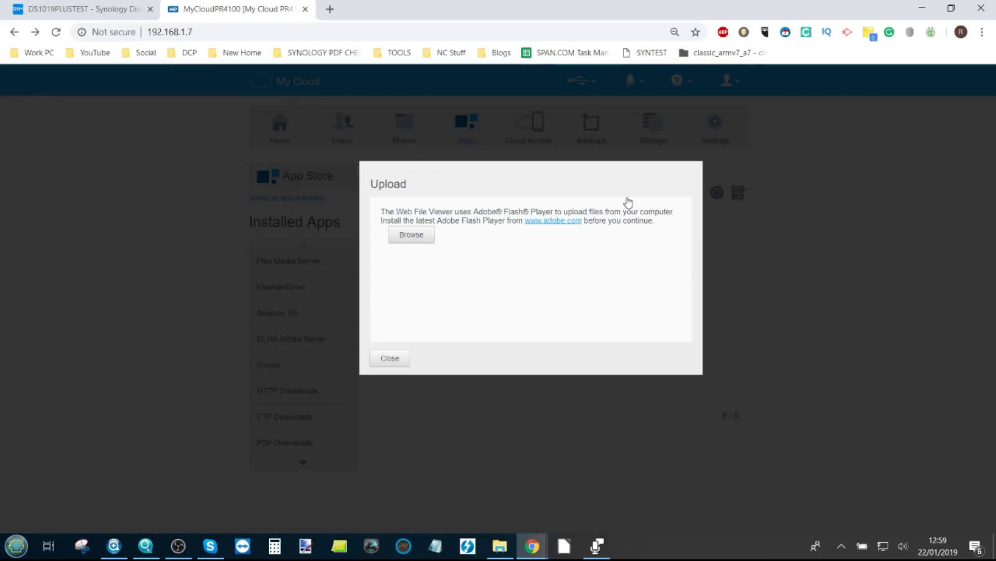
left_click(497, 210, "shift")
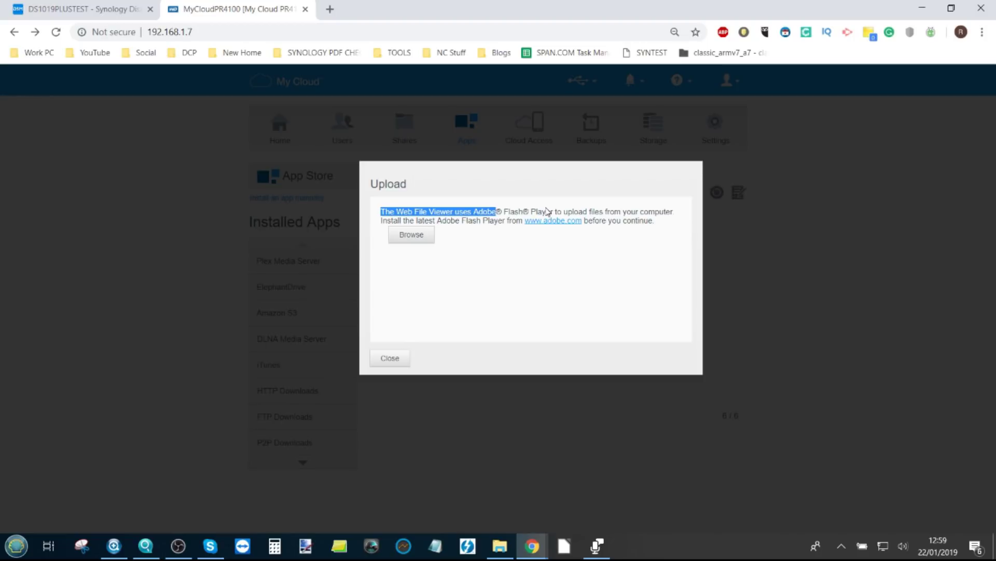
left_click(547, 210)
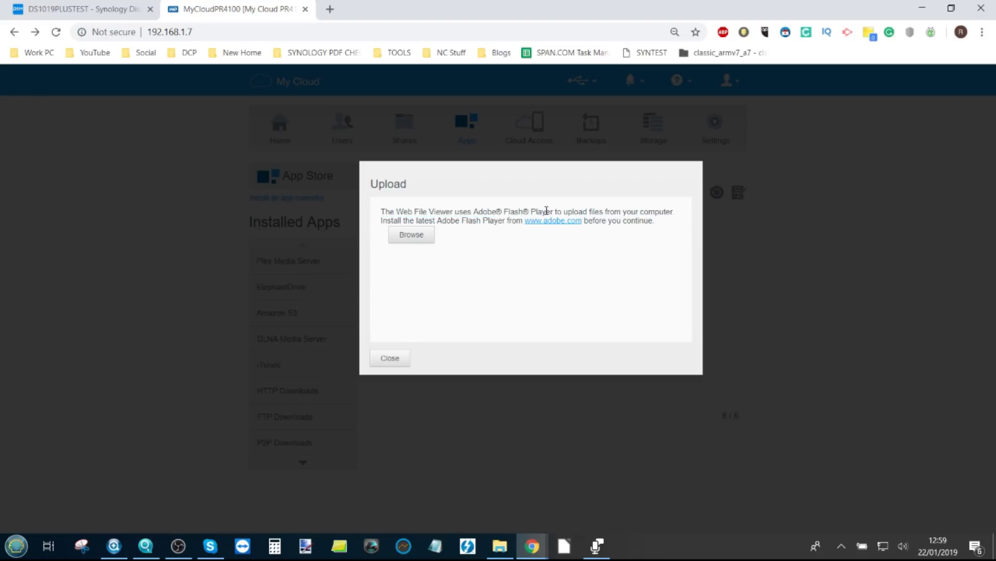
left_click(418, 238)
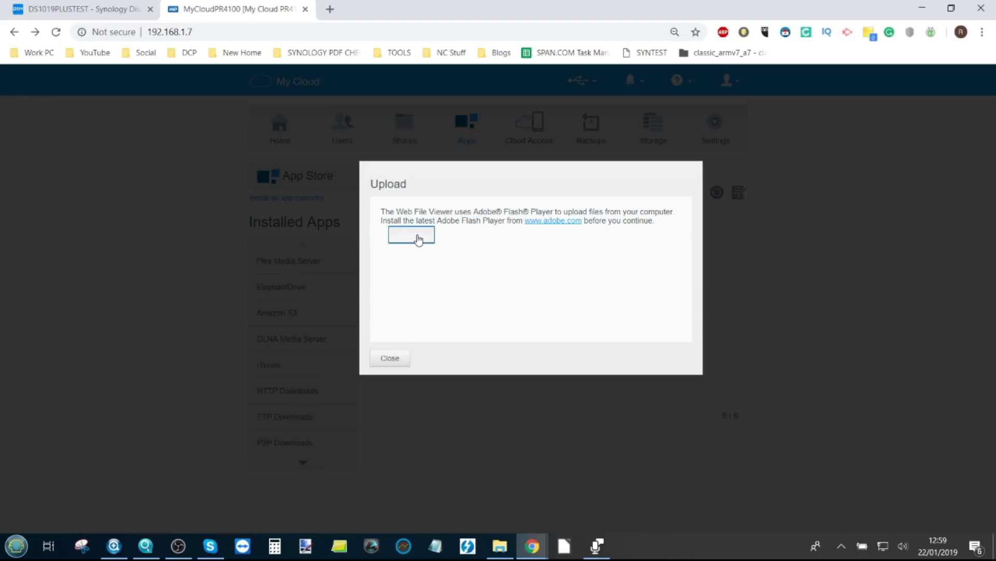
left_click(390, 358)
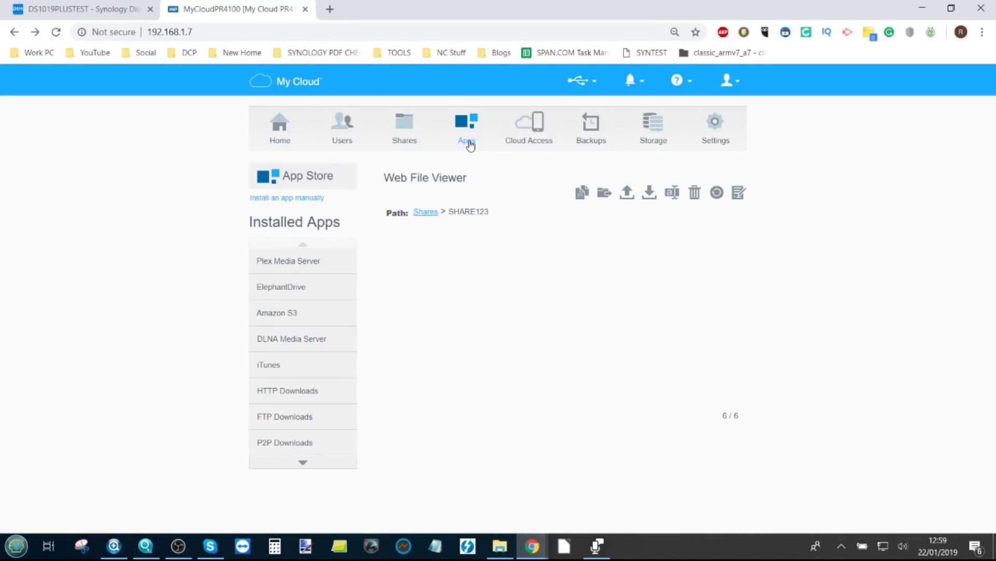
- Install the Chat package from Synology DSM's Package Center
left_click(86, 4)
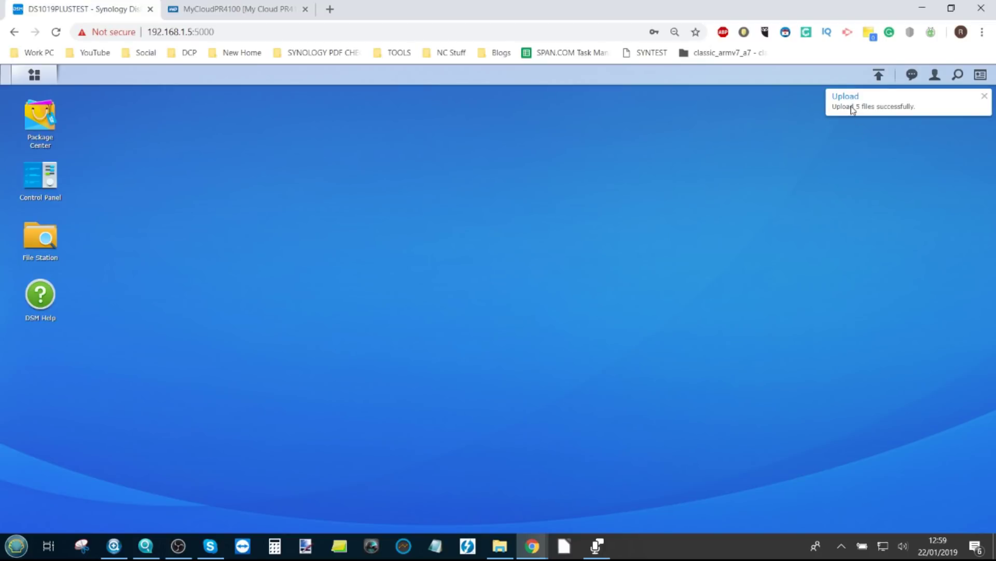
left_click(37, 117)
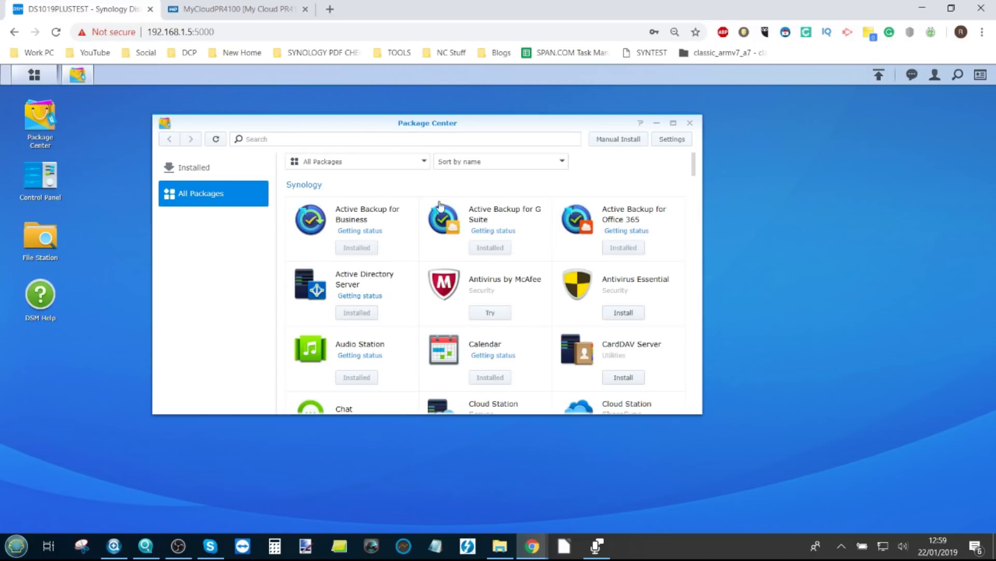
scroll(465, 223, "down", 1)
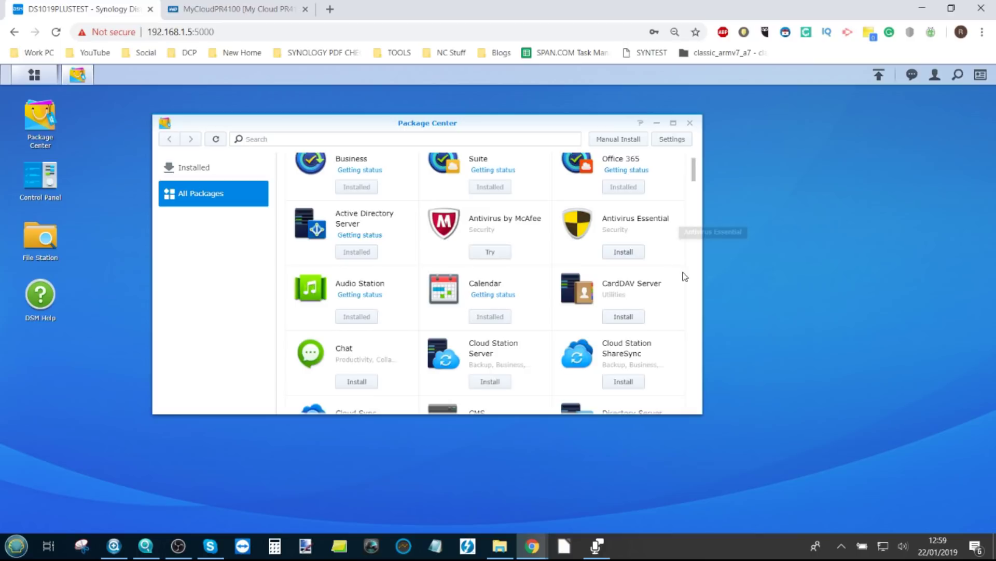
left_click(357, 382)
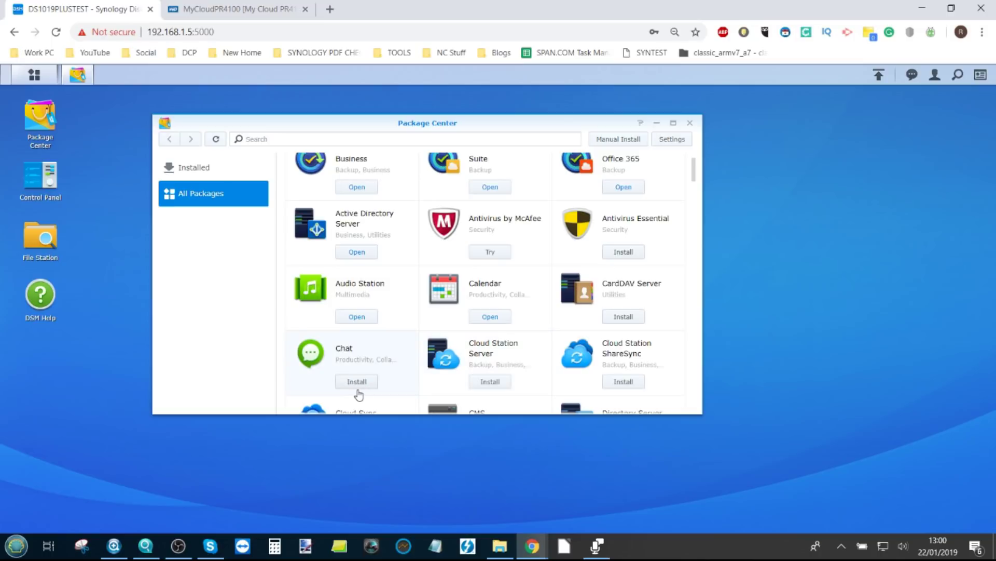
left_click(498, 320)
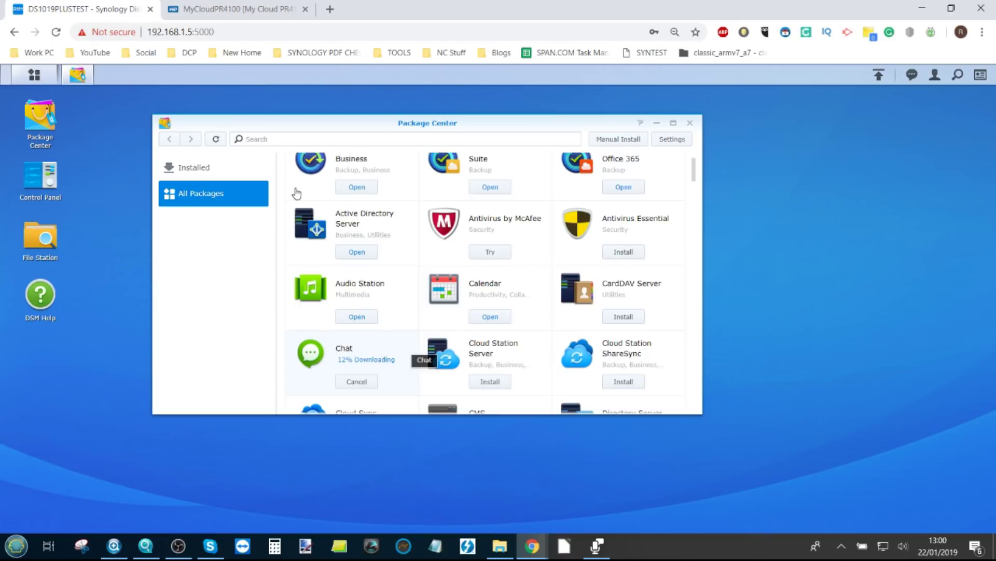
- Glance at DSM's full app list, then return to the My Cloud tab
left_click(29, 78)
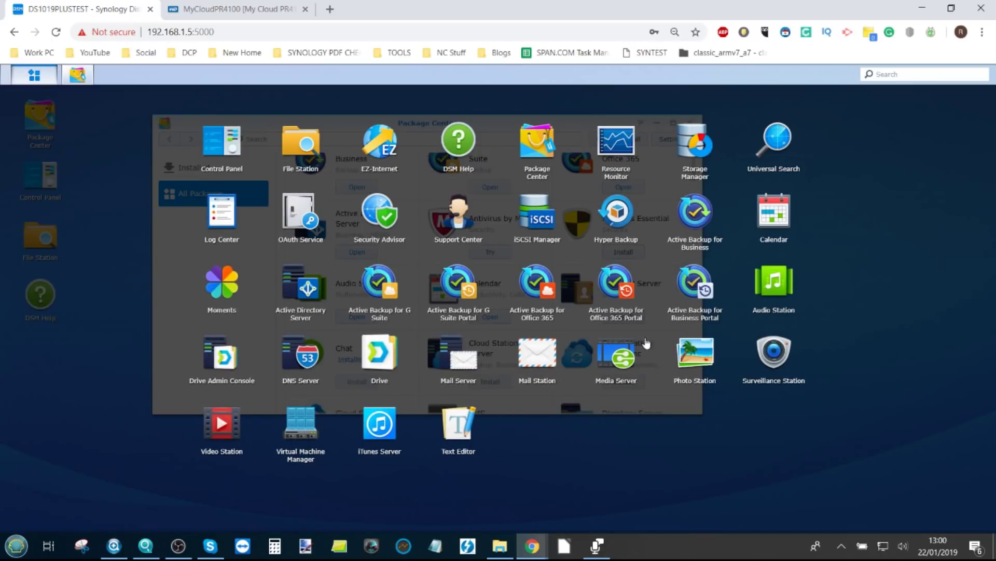
left_click(886, 251)
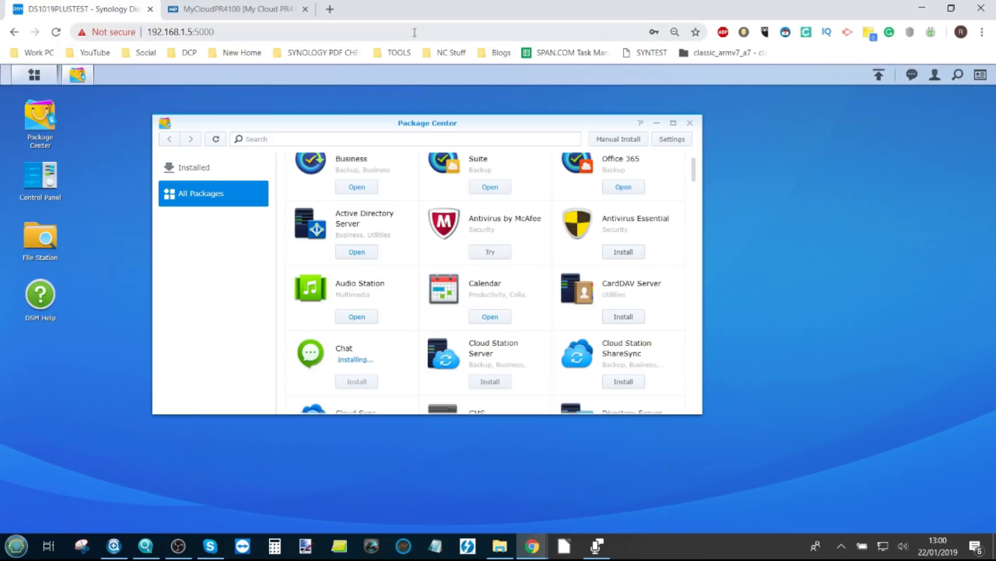
left_click(237, 6)
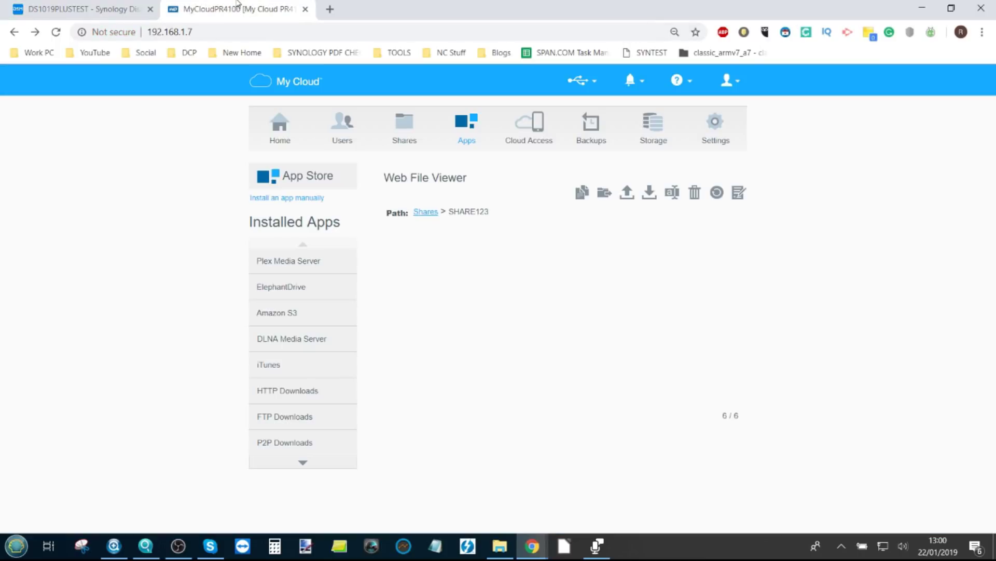
- Install the Acronis True Image app from the My Cloud catalogue, accepting the terms of service
left_click(473, 145)
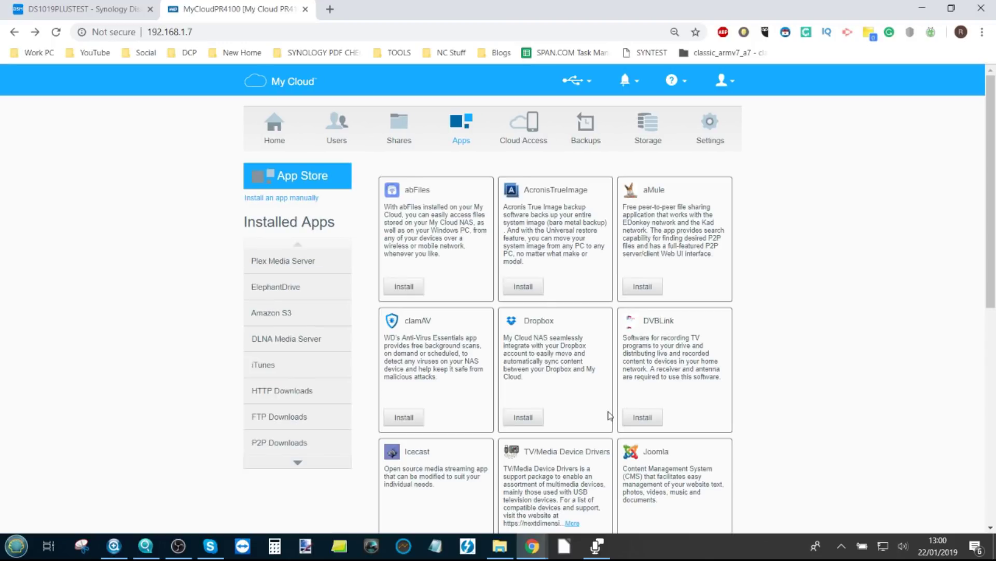
scroll(610, 415, "down", 8)
scroll(592, 333, "up", 3)
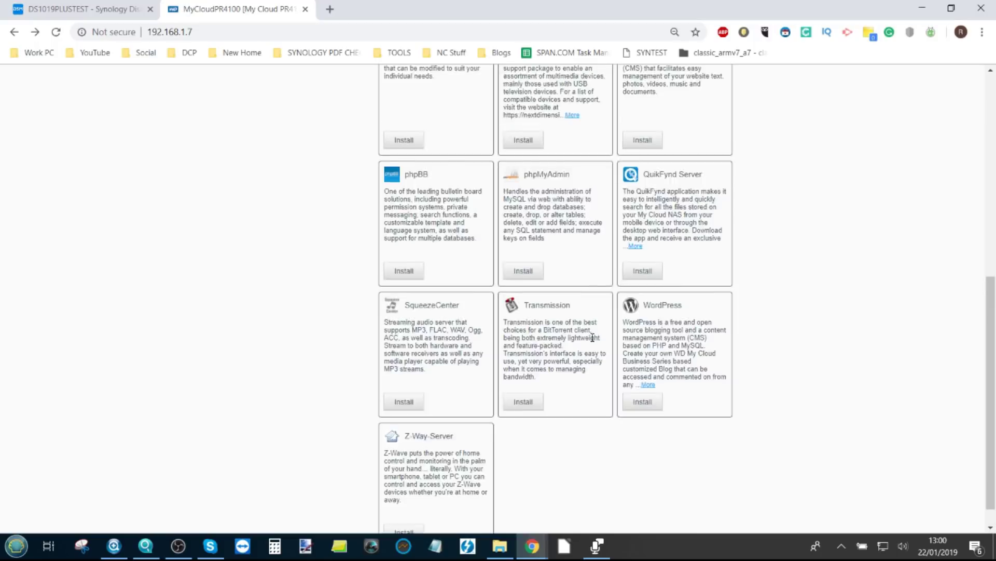
scroll(594, 339, "up", 5)
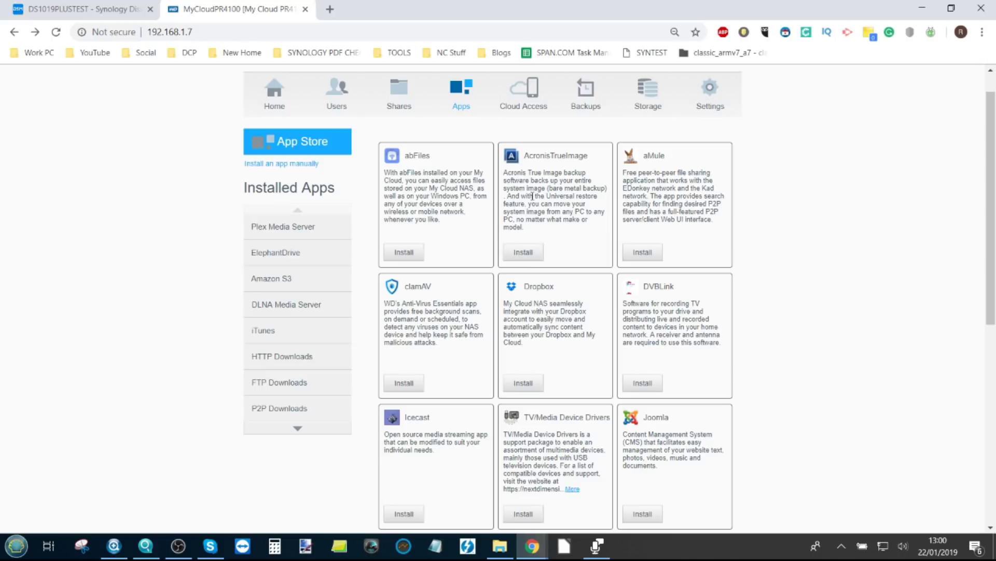
left_click(523, 251)
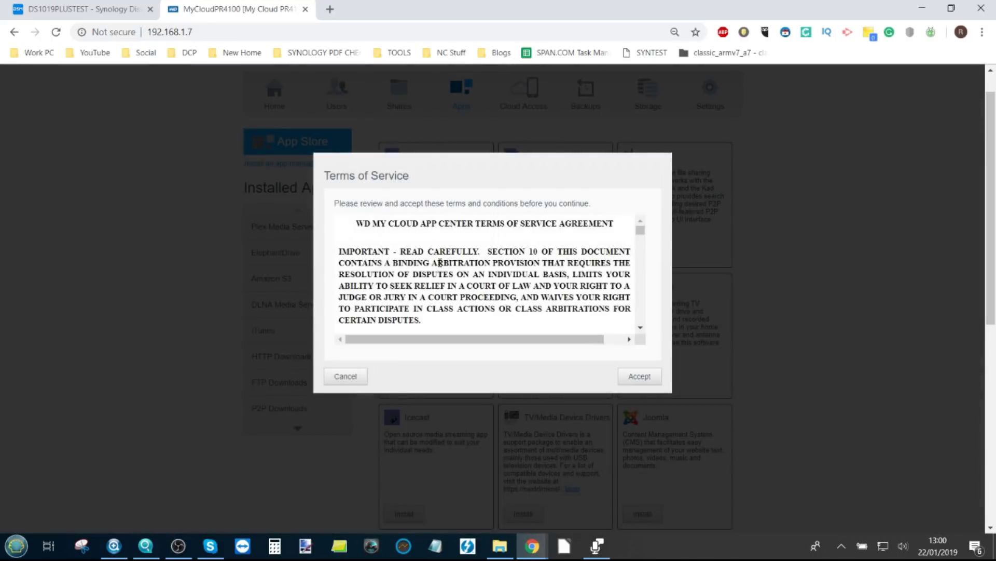
scroll(585, 250, "down", 15)
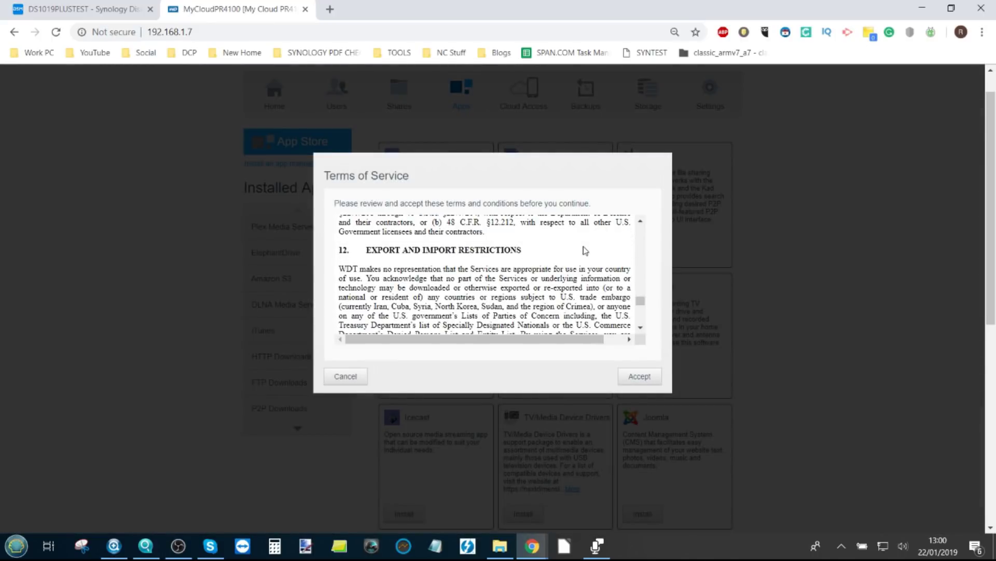
left_click(641, 375)
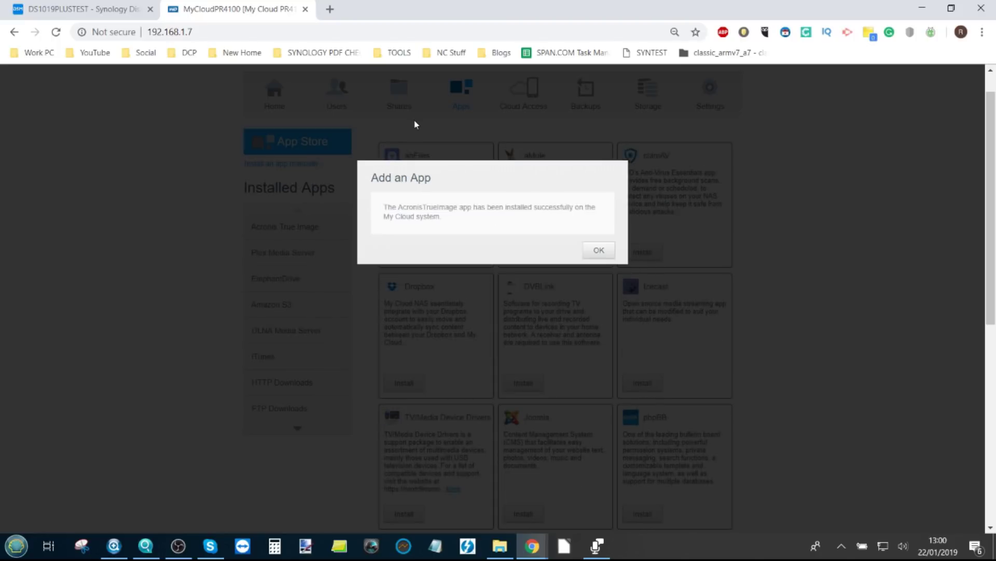
left_click(592, 252)
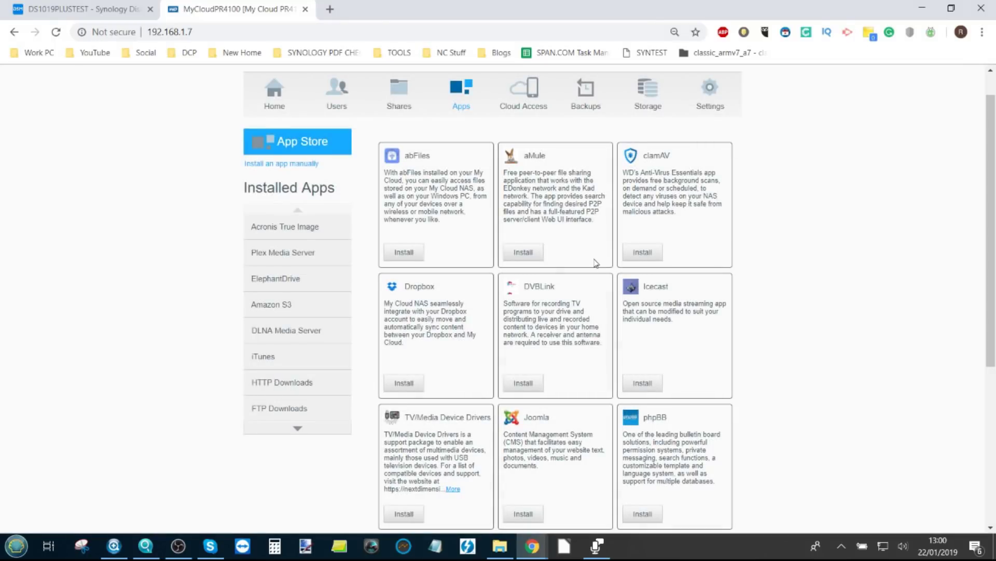
- Install the Icecast app, then go back to the Synology DSM tab
scroll(596, 262, "down", 1)
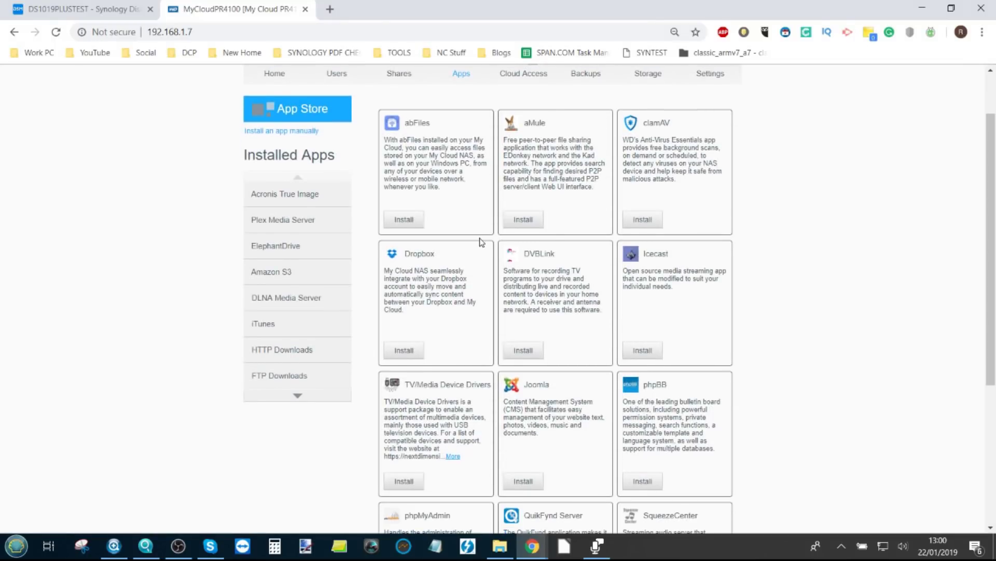
left_click(643, 351)
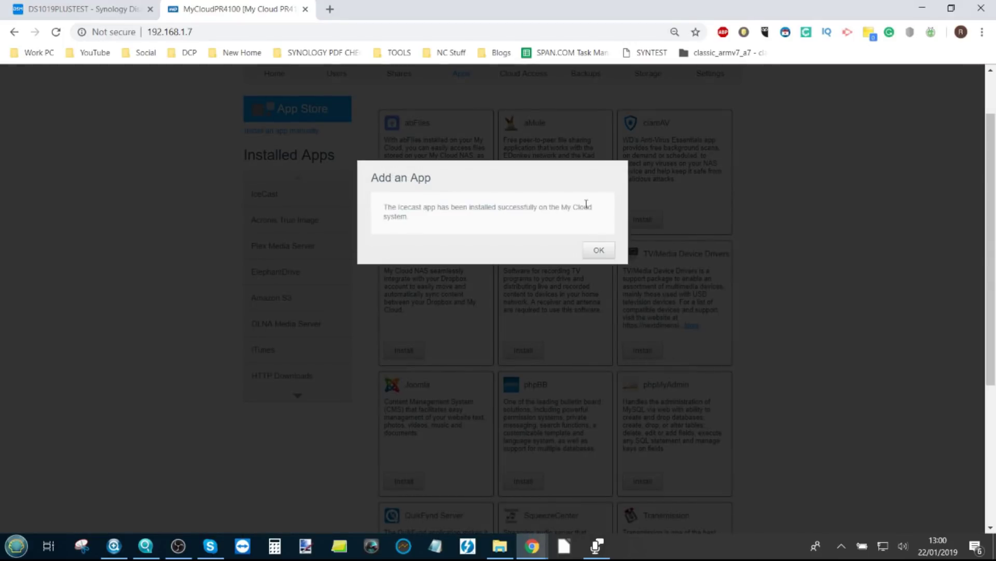
left_click_drag(680, 274, 589, 246)
left_click(589, 246)
left_click(87, 6)
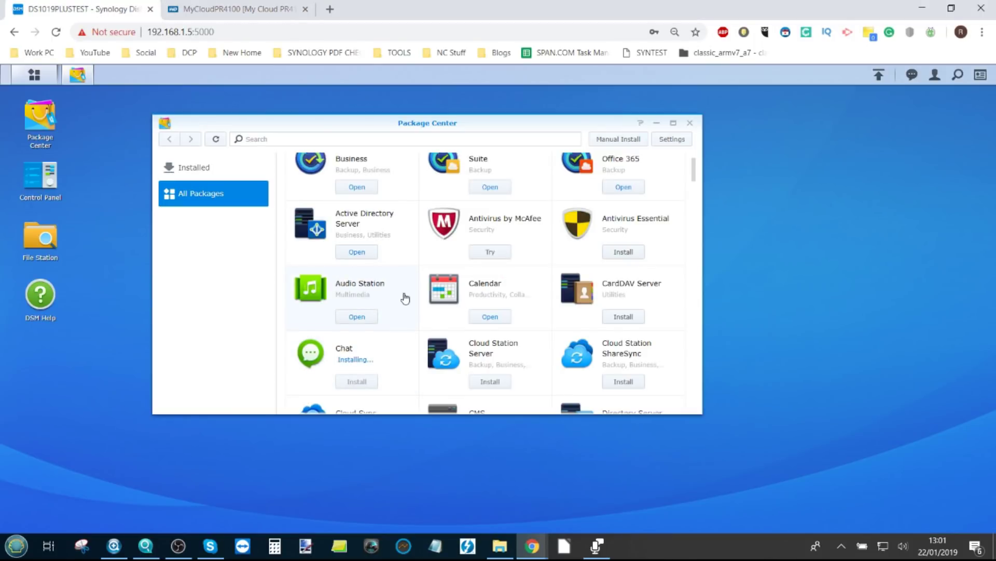
- Check that Chat appears in DSM's app list, then return to WD My Cloud
left_click(46, 79)
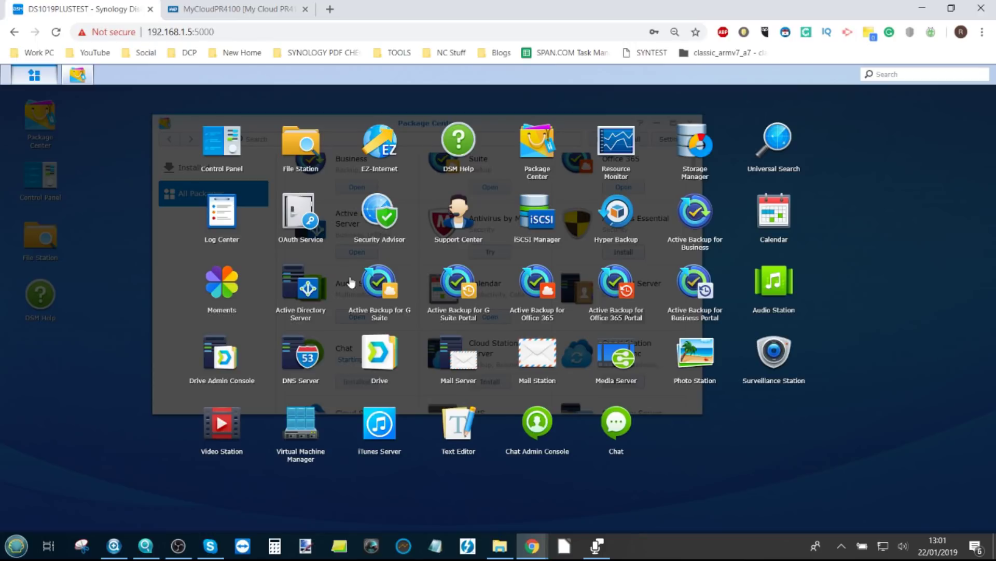
left_click(291, 6)
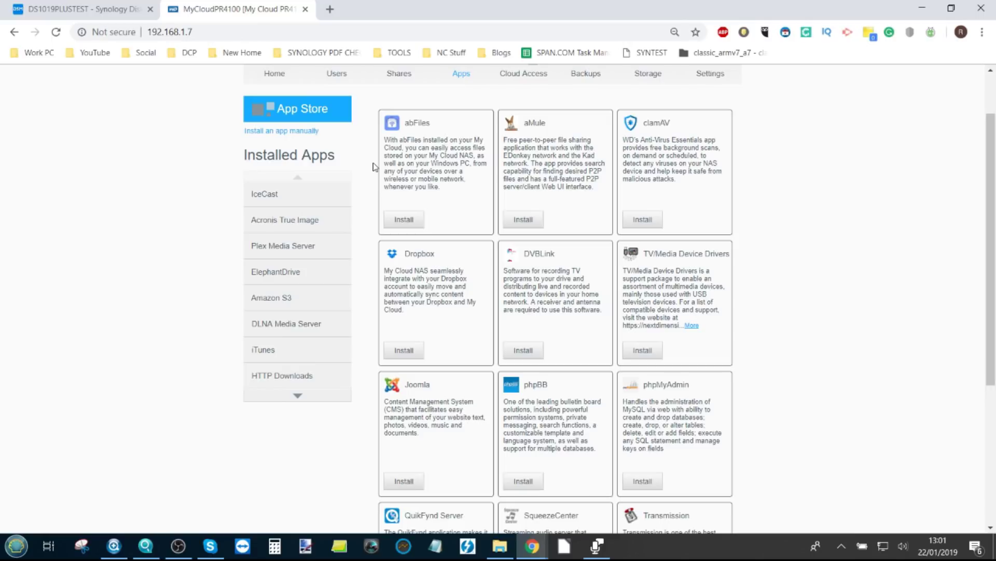
- On My Cloud's Users page, view the Adding a User help, then open Add User
scroll(348, 196, "up", 2)
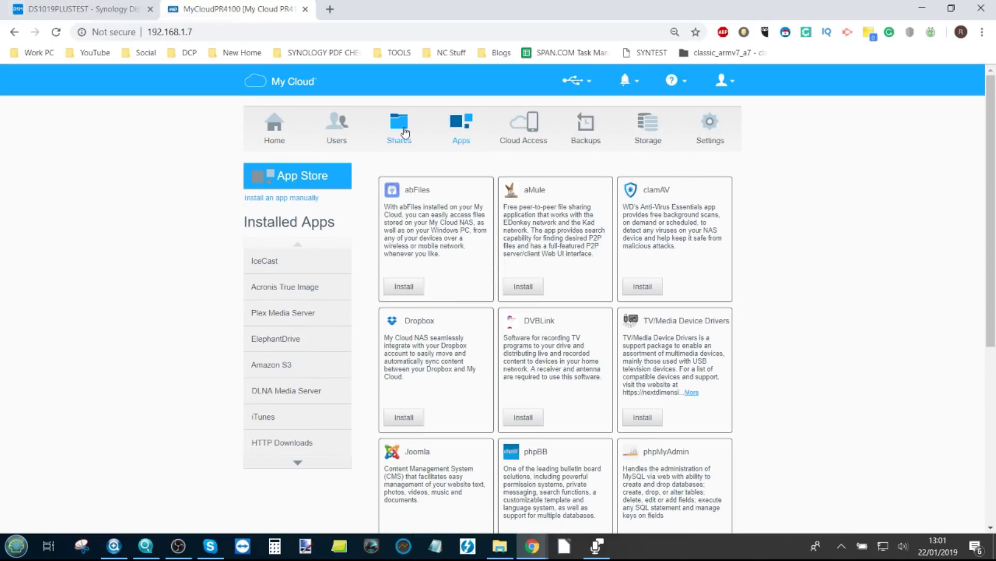
left_click(356, 145)
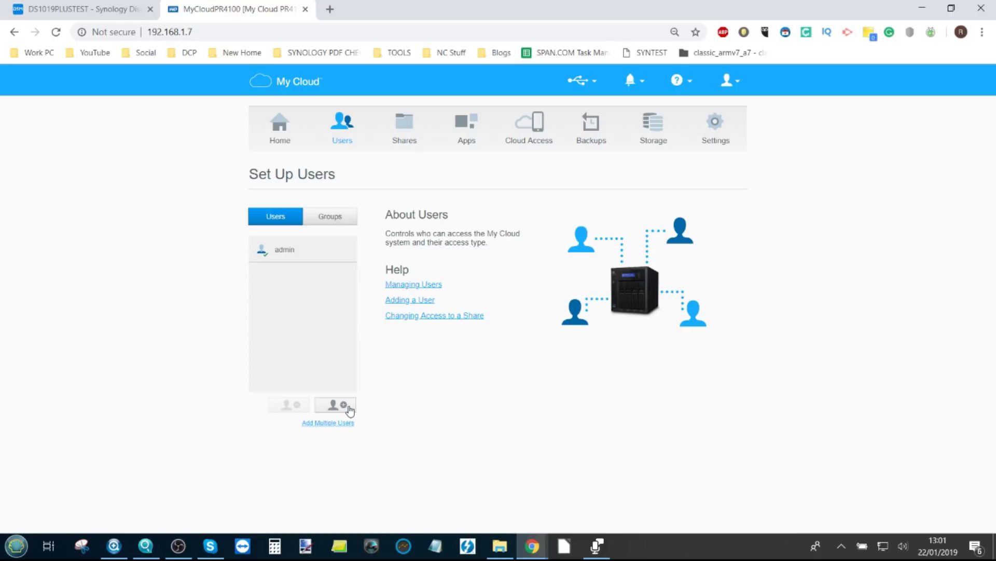
left_click(418, 300)
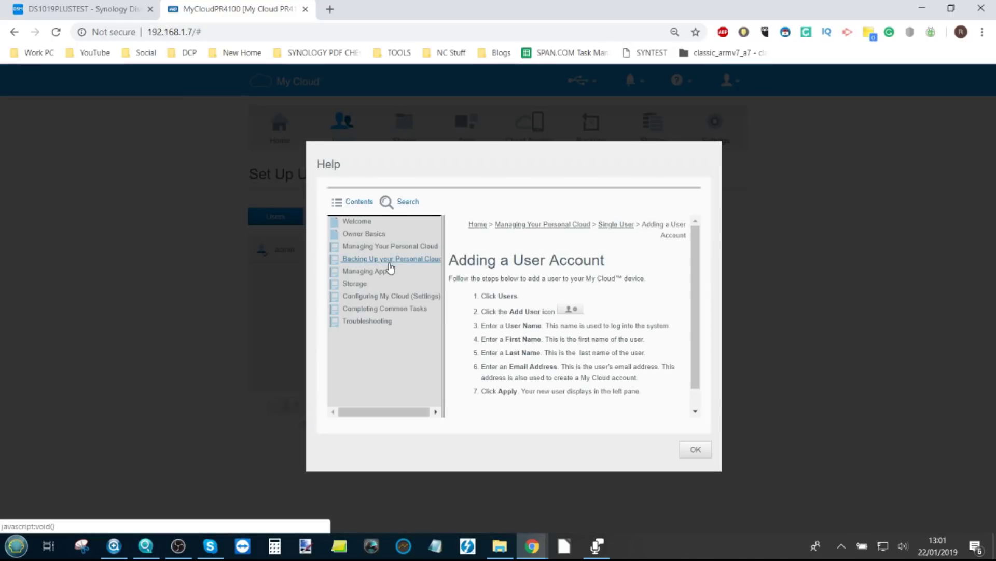
left_click(695, 451)
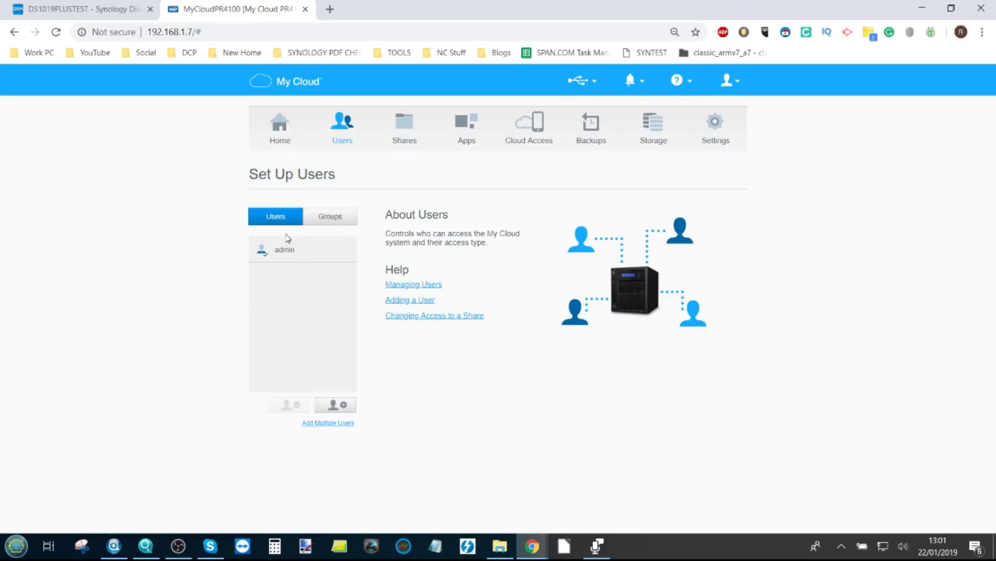
left_click(337, 407)
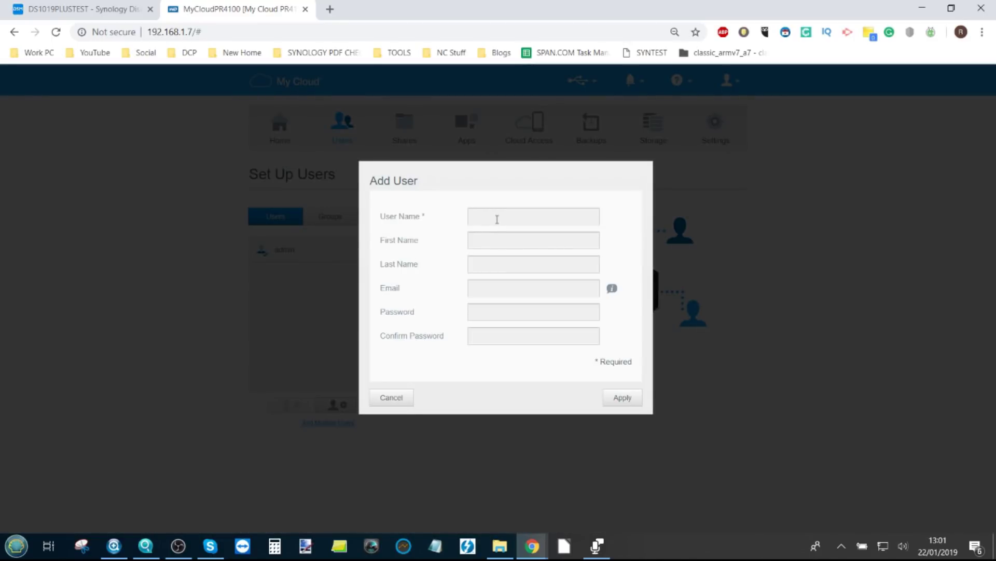
- Fill User Name, First Name and Last Name with 'newuser'
type("newuser")
left_click(501, 238)
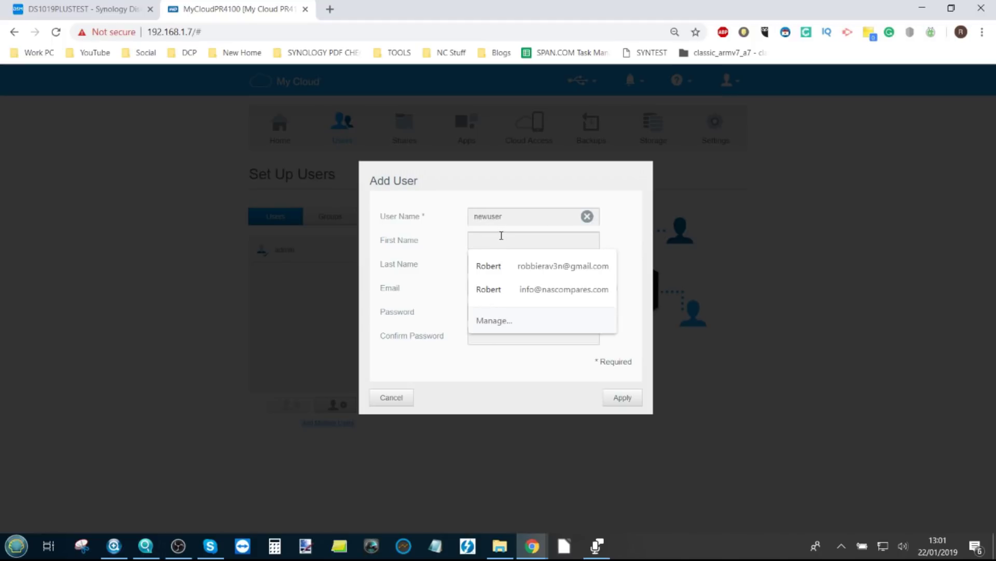
type("nEWUSER")
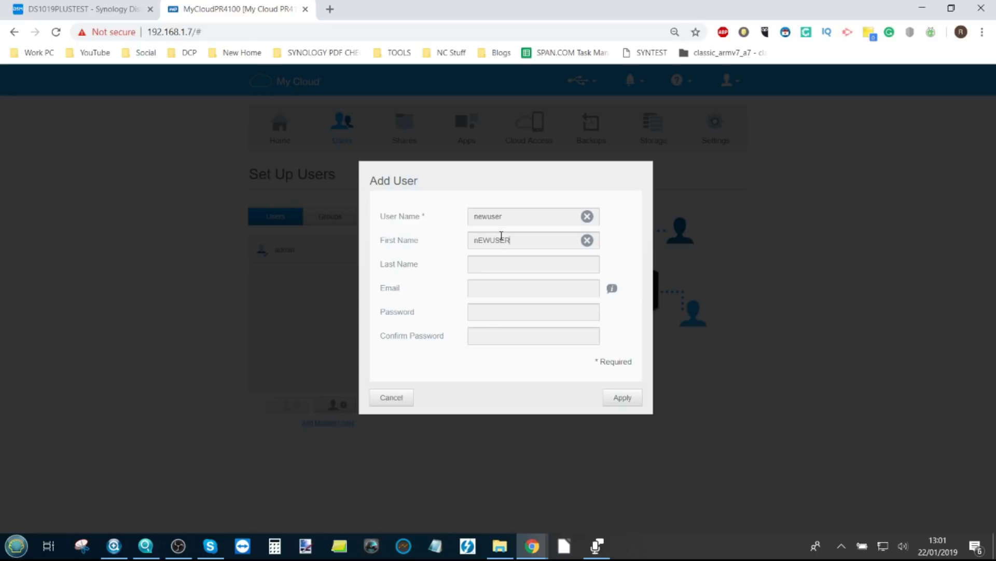
double_click(501, 217)
key("BackSpace")
type("newuser")
double_click(500, 240)
type("newuser")
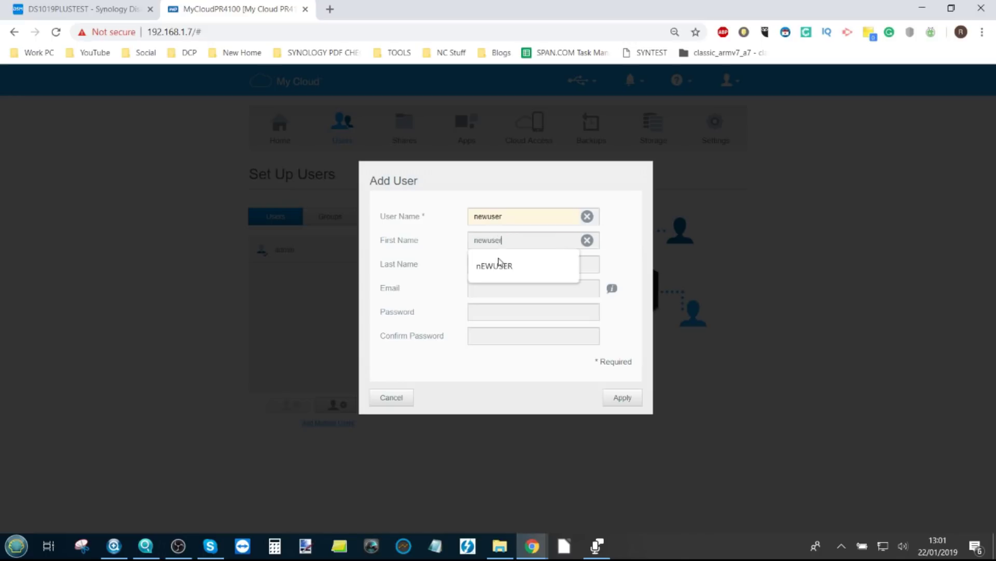
left_click(499, 312)
left_click(502, 263)
type("newuser")
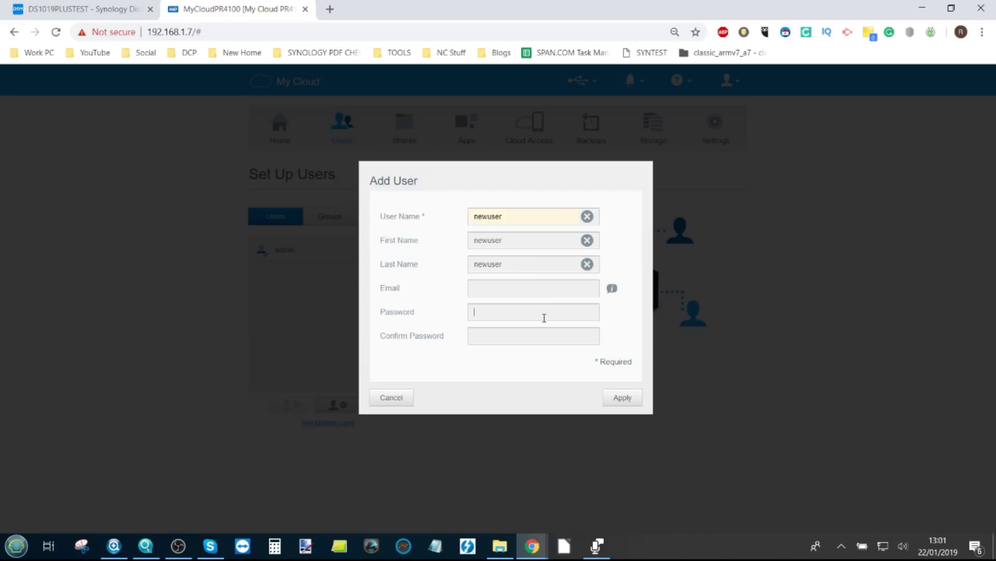
- Enter and confirm the account password, then apply to create newuser
type("n")
key("Tab")
type("newu")
left_click(623, 397)
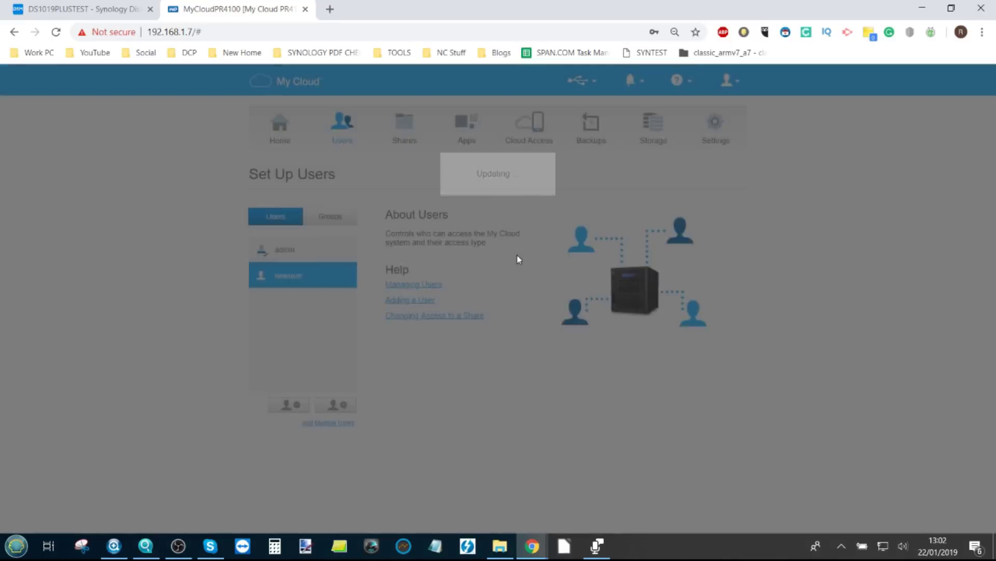
- Review newuser's profile and Read/Write access to the newuser share, then open Settings and return to DSM
scroll(454, 322, "down", 3)
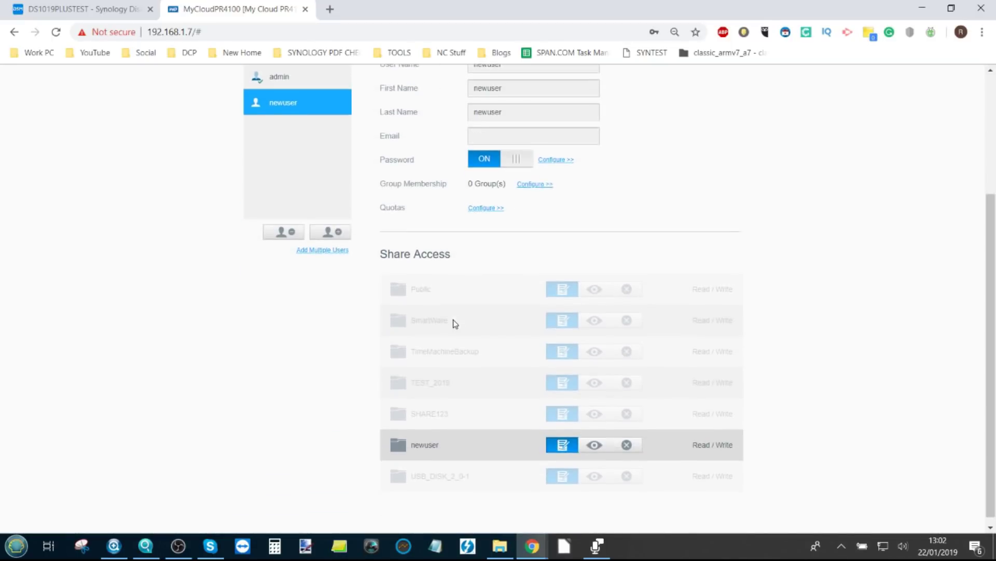
scroll(455, 322, "down", 1)
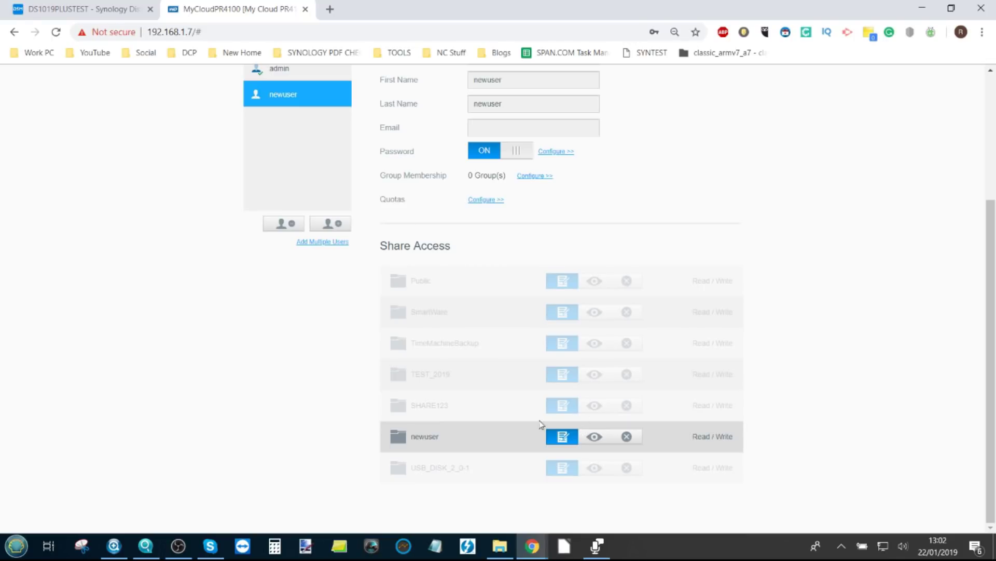
scroll(481, 404, "up", 3)
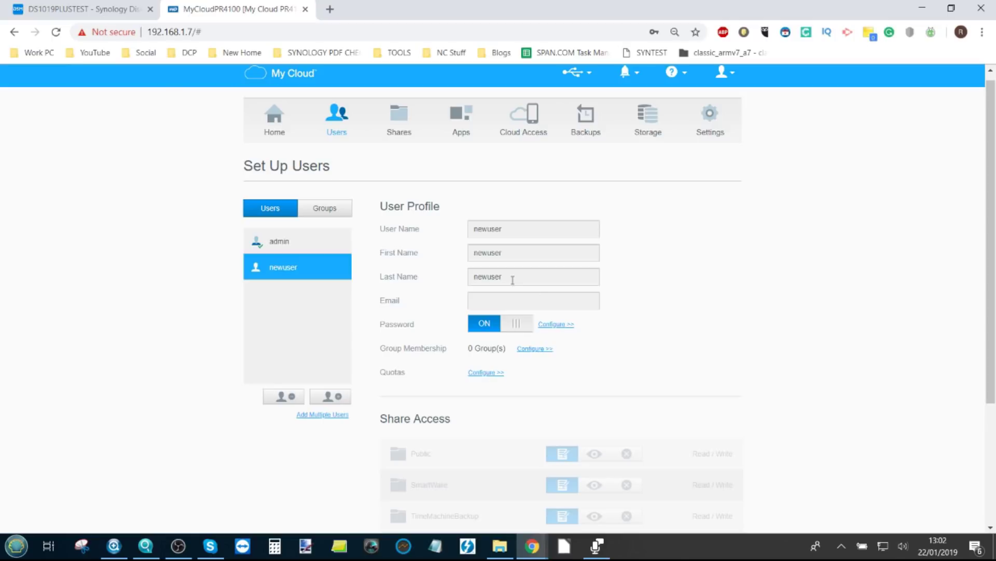
scroll(512, 280, "down", 3)
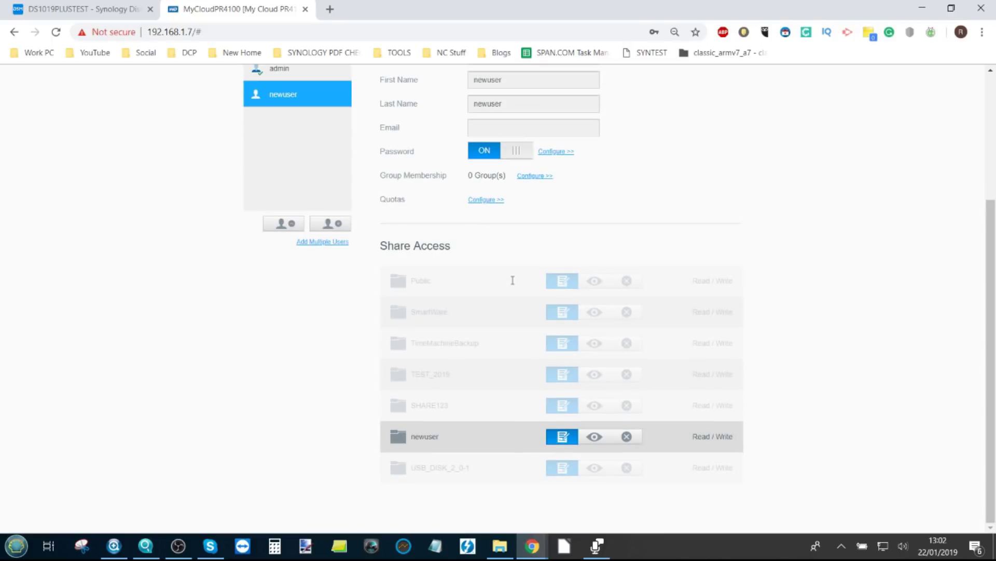
scroll(424, 268, "up", 3)
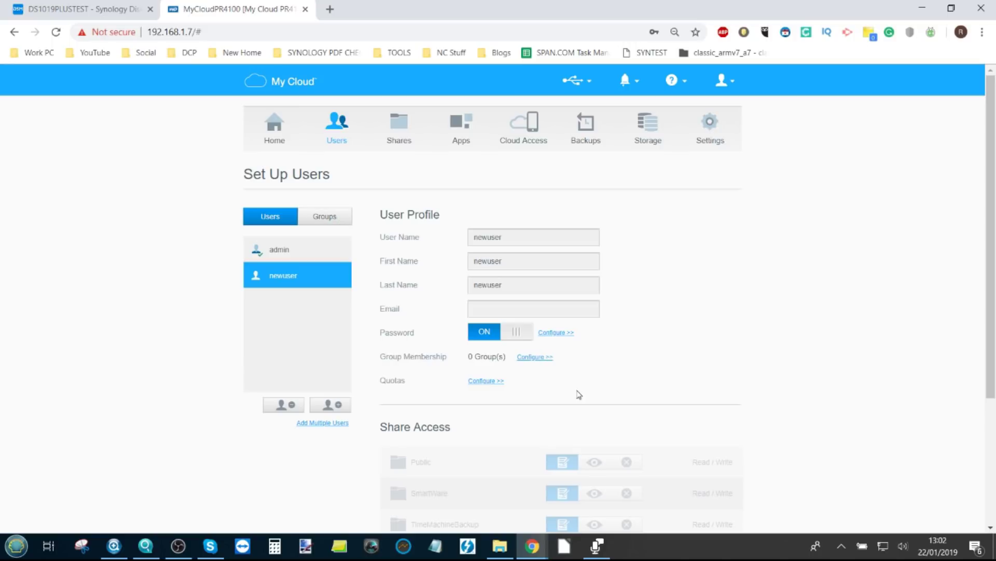
left_click(710, 125)
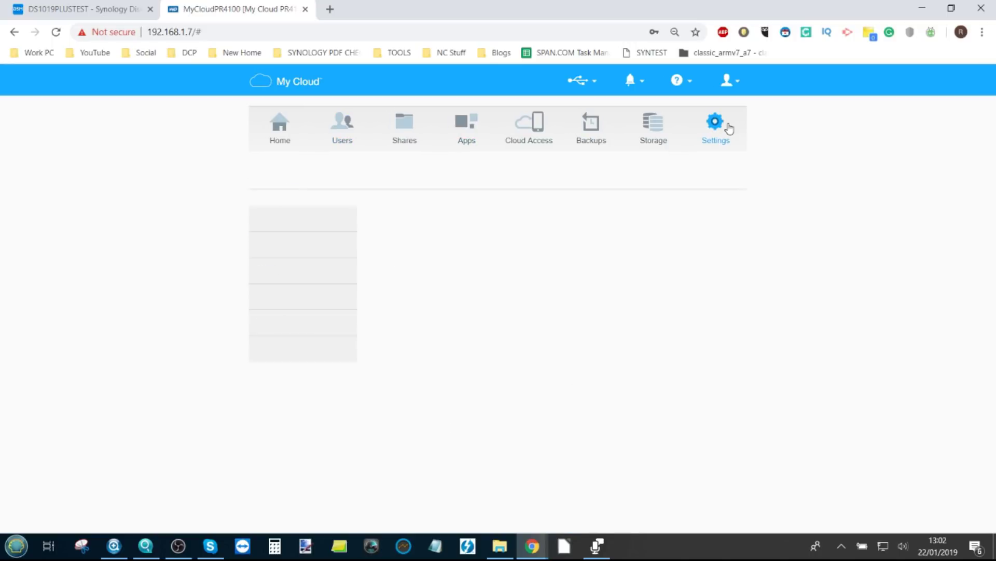
left_click(83, 9)
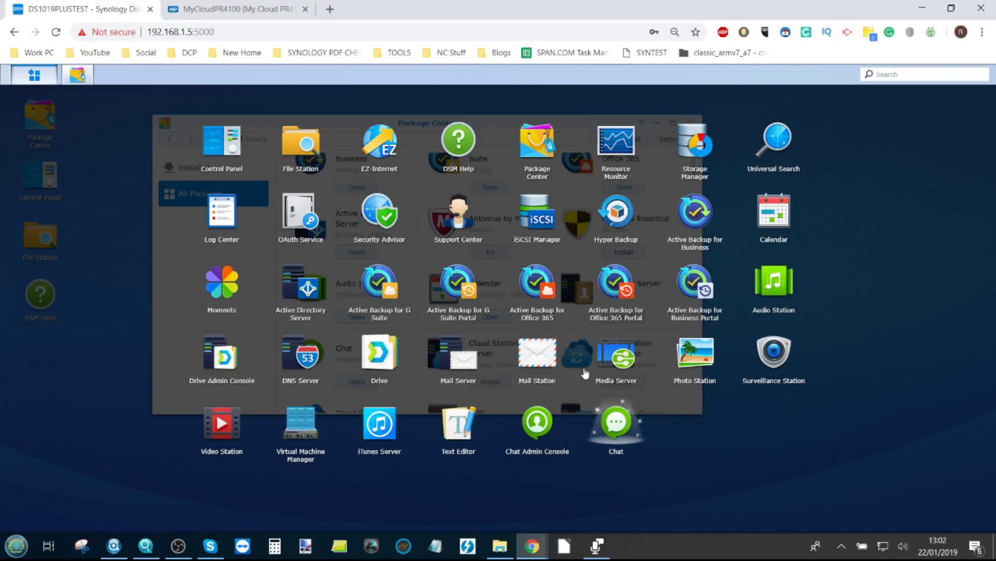
- Open Control Panel's User list in DSM and start creating a new user
left_click(760, 484)
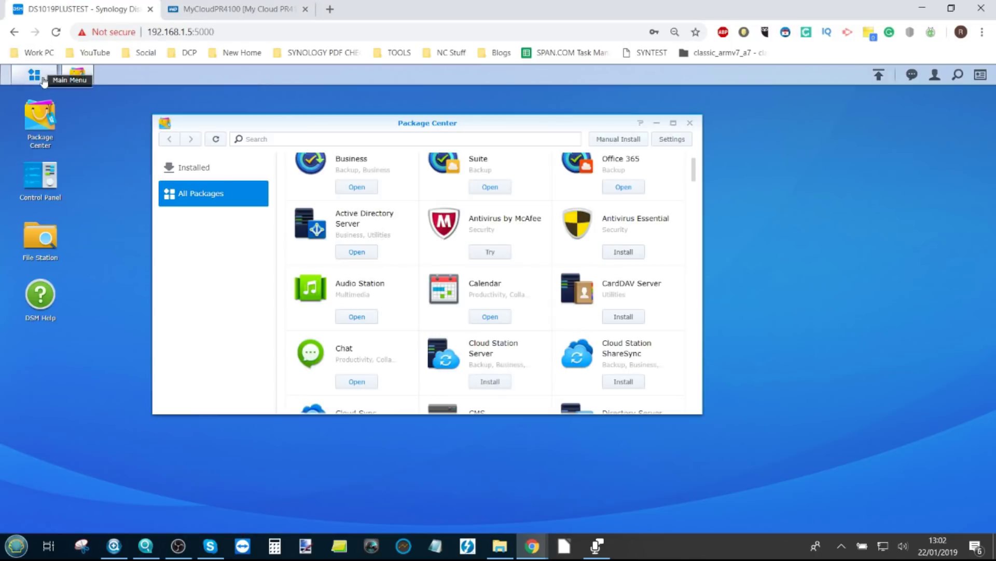
left_click(40, 177)
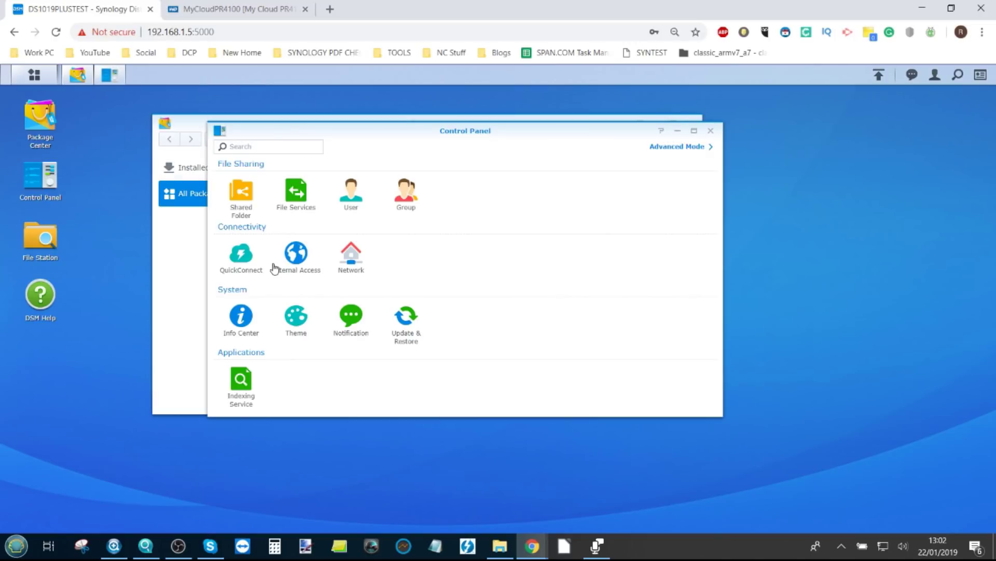
left_click(338, 202)
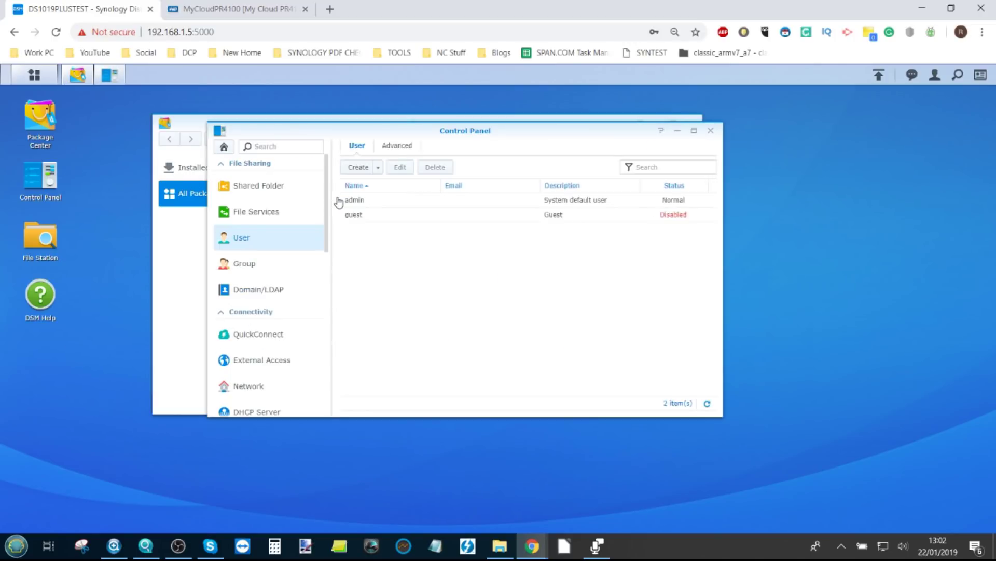
left_click(363, 167)
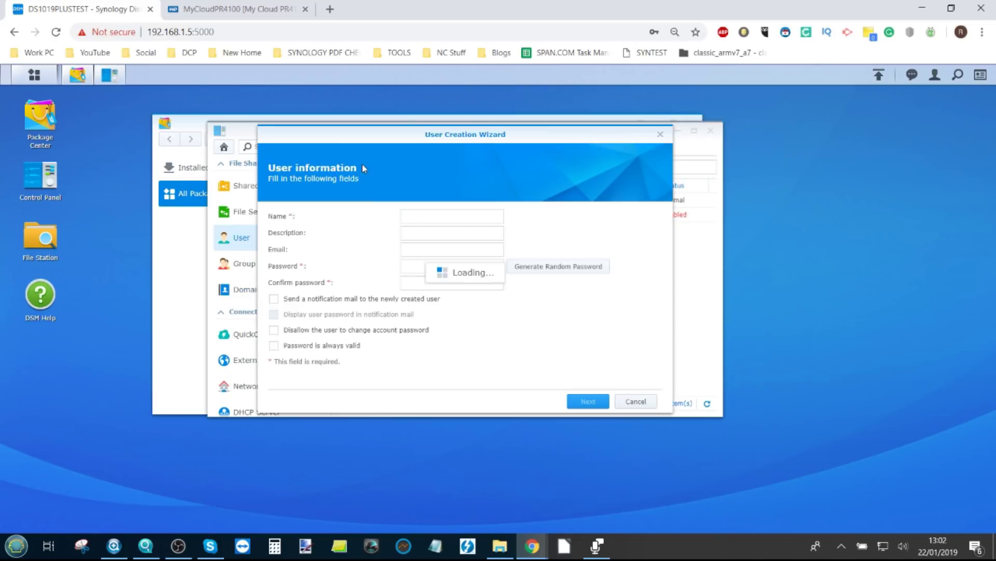
- Name the account newuser, enter and confirm its password, and continue to Join groups
left_click(421, 217)
type("newuser")
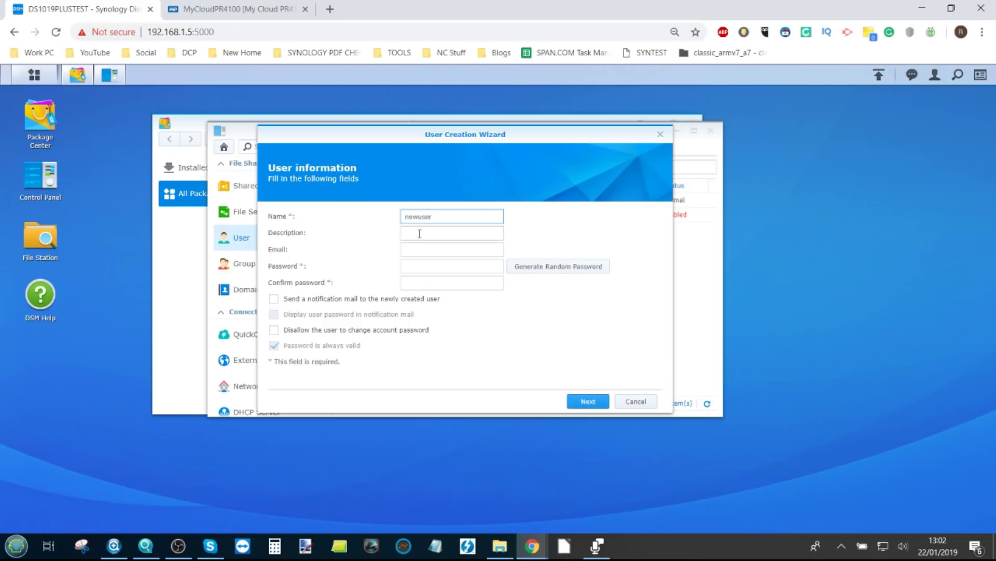
left_click(420, 232)
left_click(450, 266)
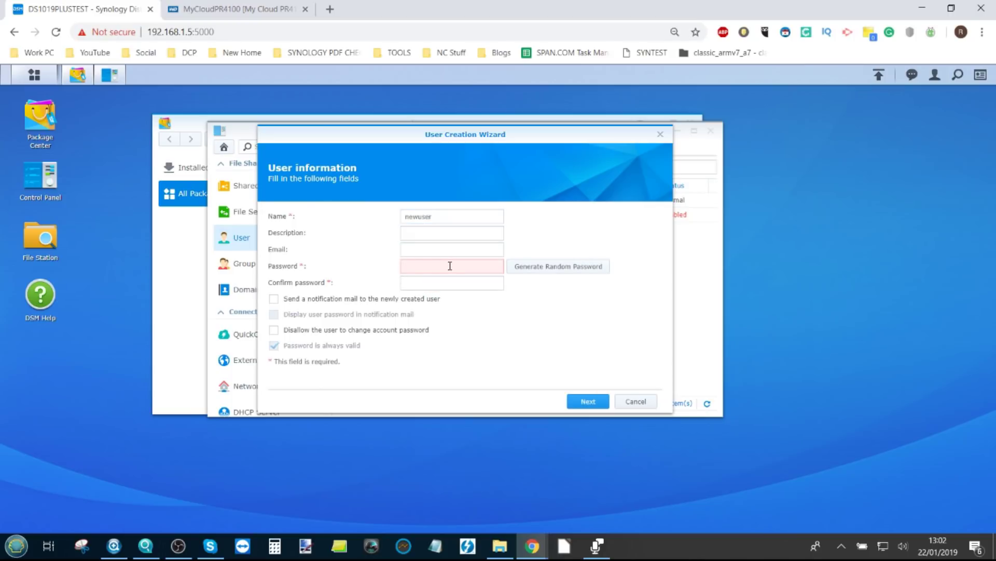
type("•••••")
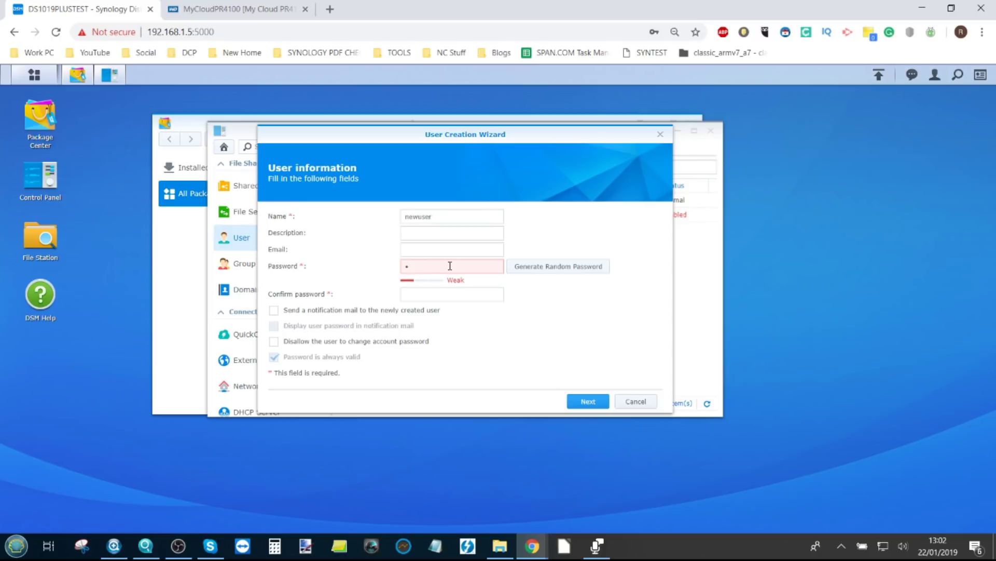
type("••••••••")
key("Tab")
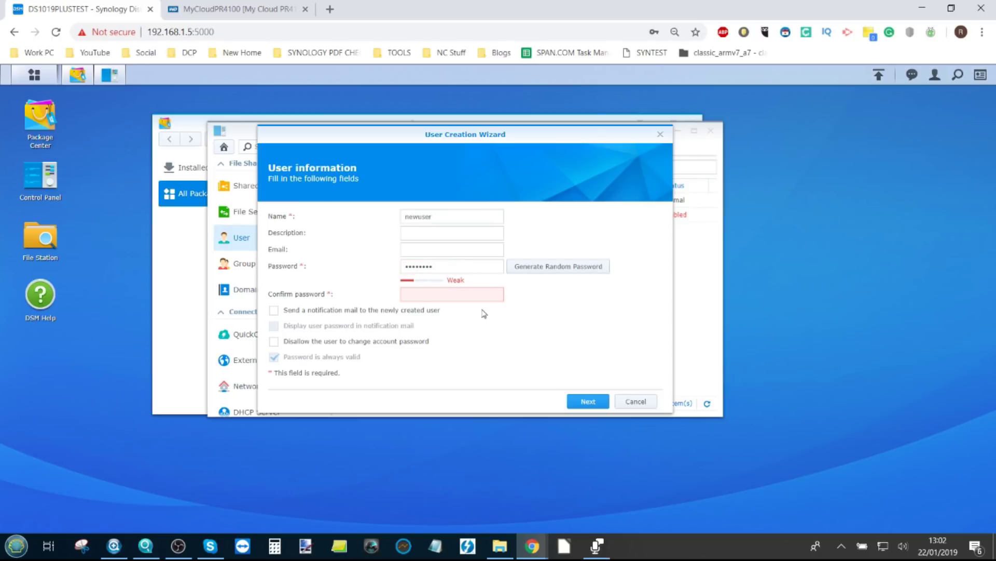
left_click(585, 402)
left_click(475, 294)
left_click(580, 407)
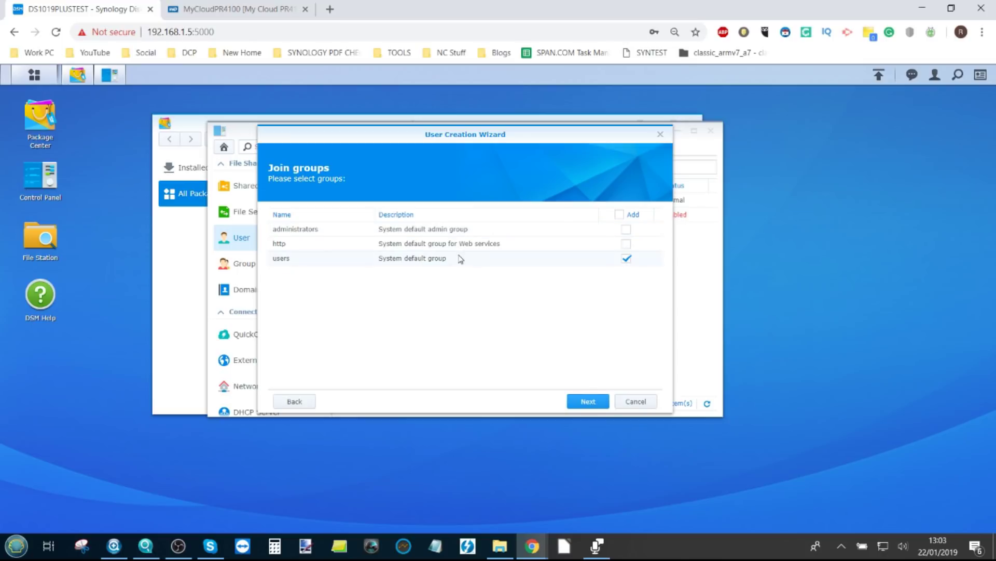
- Grant newuser Read/Write on all shared folders and skip past the quota page
left_click(588, 403)
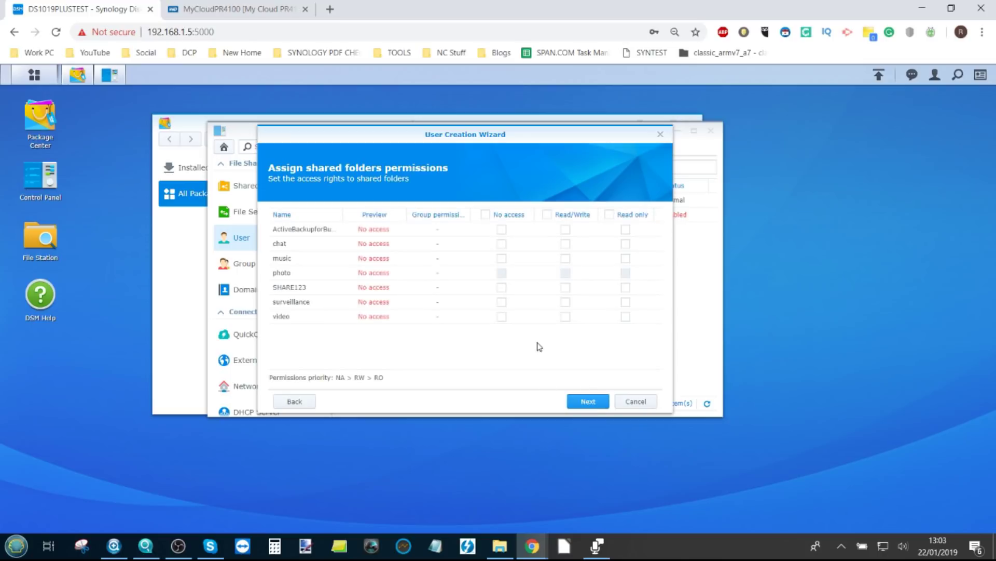
left_click(549, 215)
left_click(588, 402)
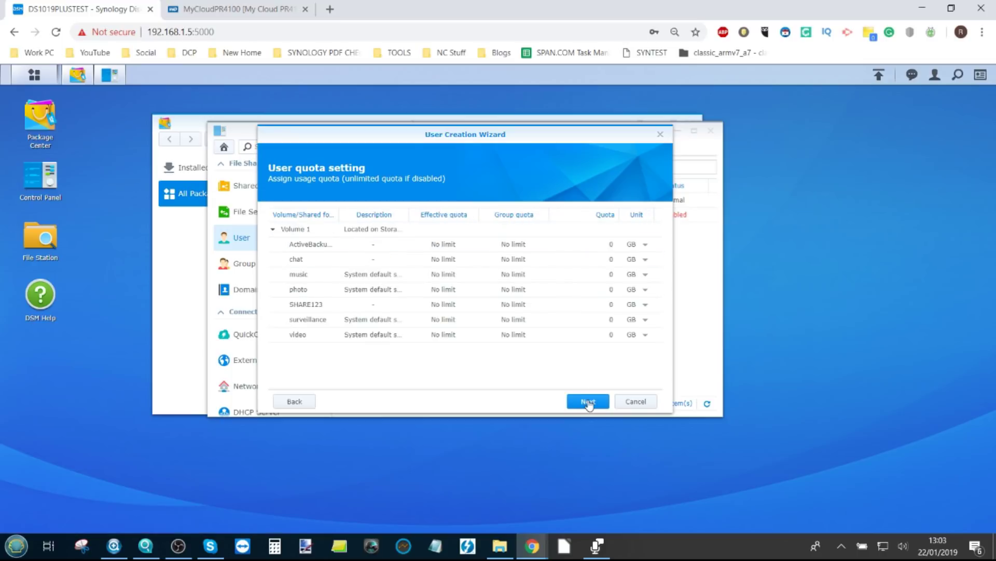
left_click(588, 402)
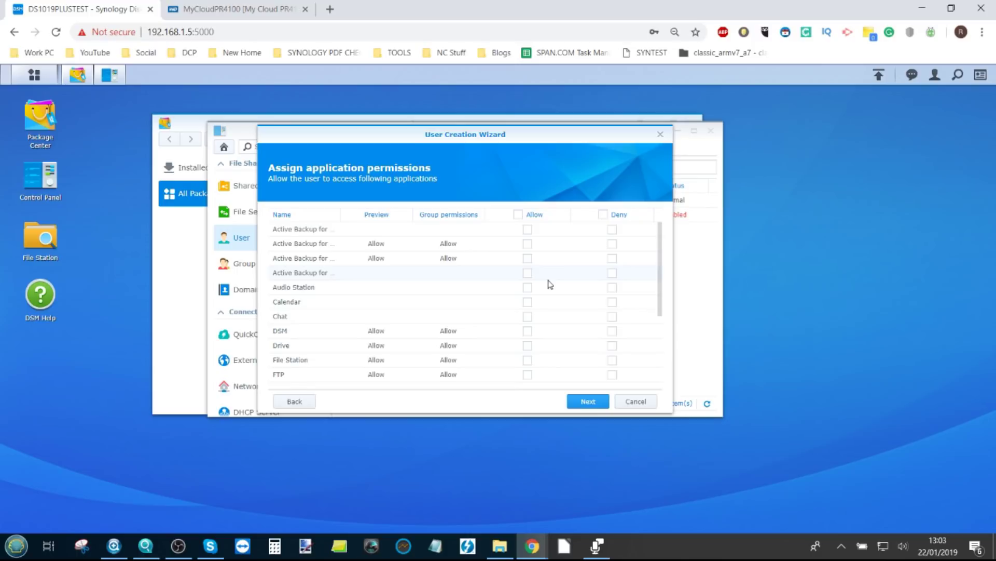
- Allow newuser access to every application and continue to the speed limit settings
scroll(550, 284, "down", 2)
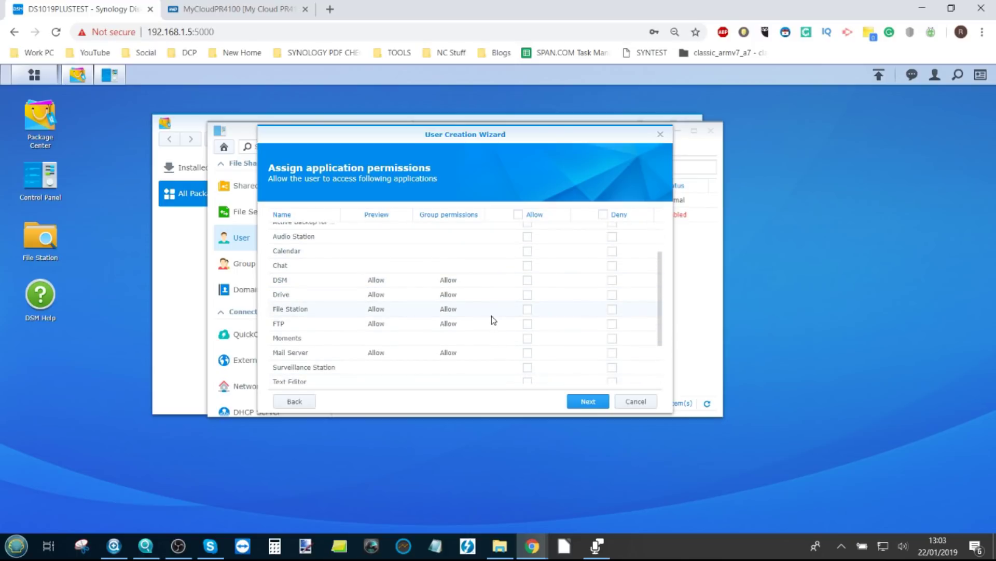
scroll(537, 354, "down", 2)
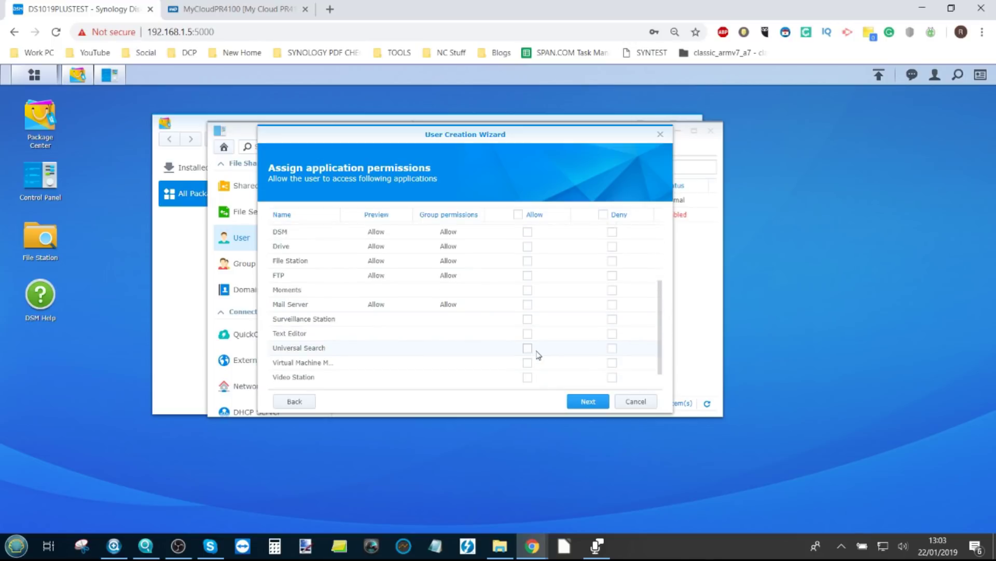
scroll(308, 295, "up", 4)
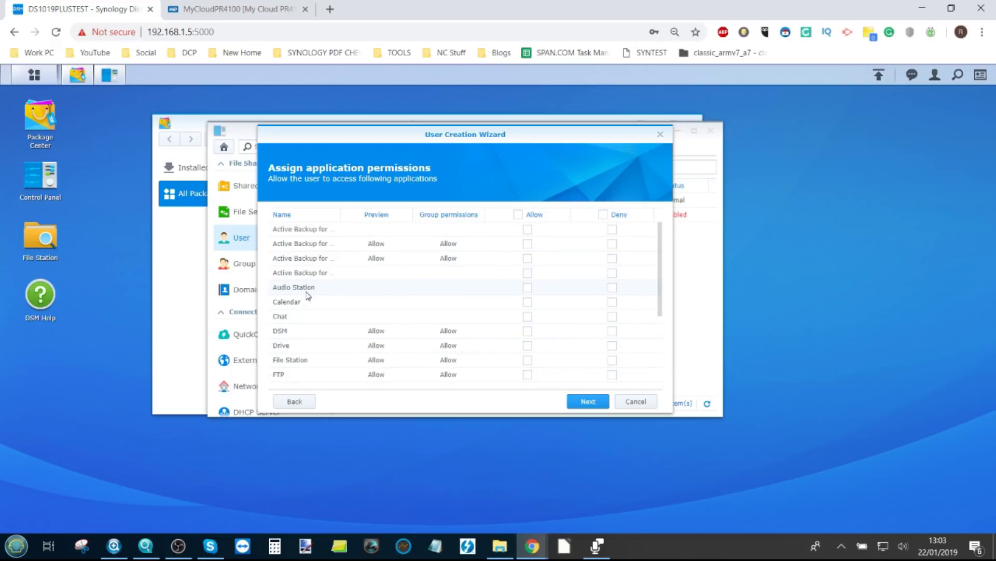
scroll(358, 256, "down", 4)
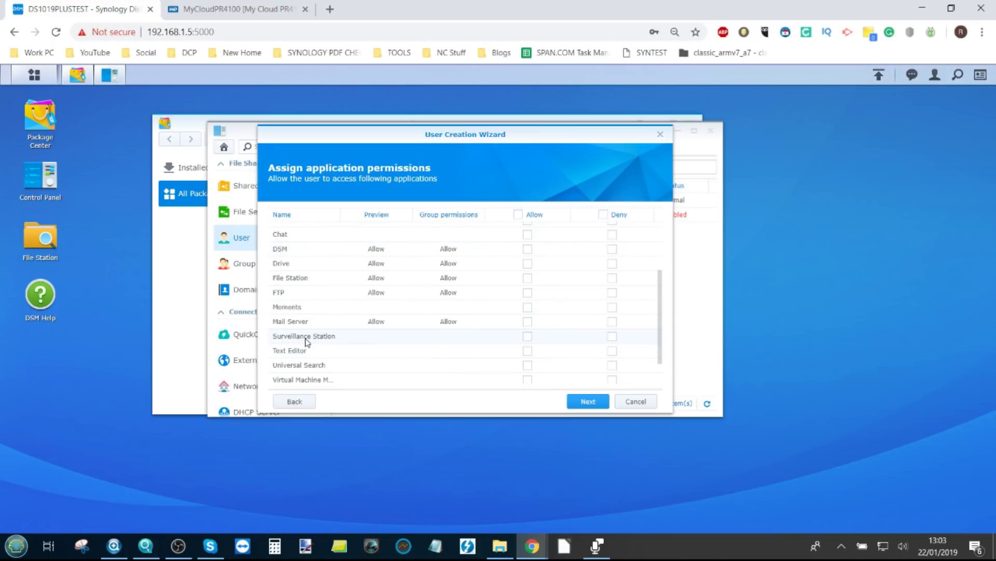
left_click(518, 214)
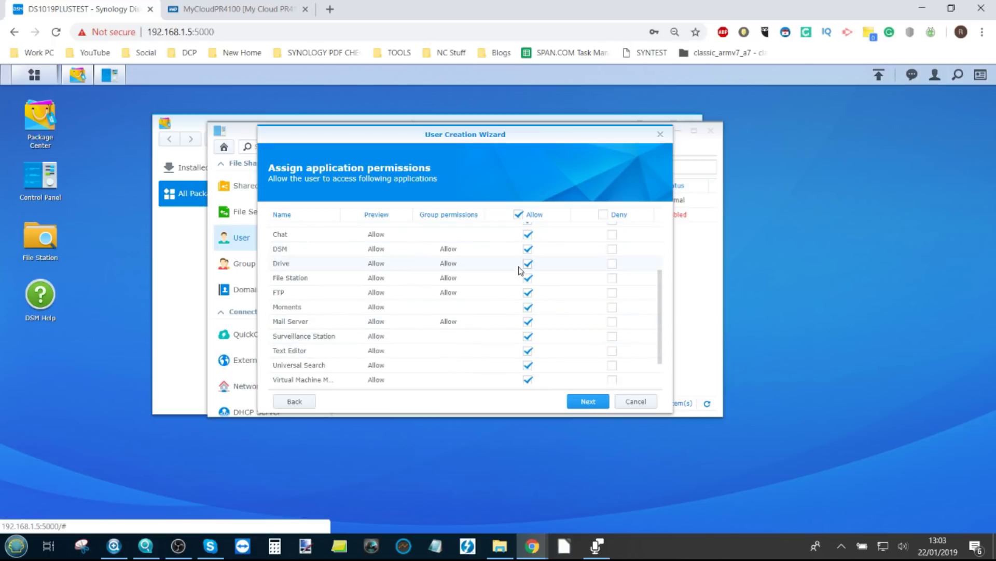
left_click(597, 407)
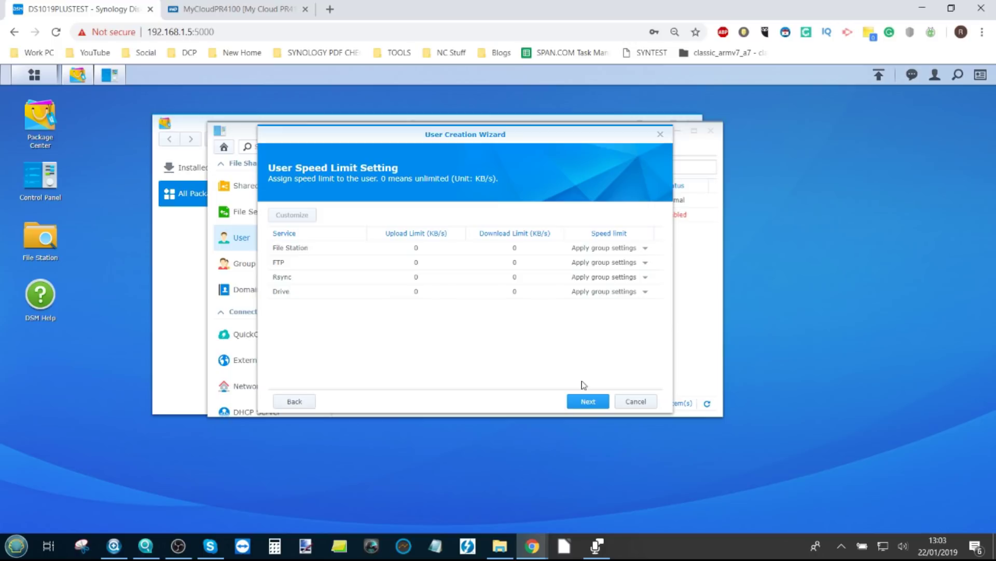
- Leave speed limits unlimited and apply the summary to create newuser
left_click(585, 402)
left_click(583, 403)
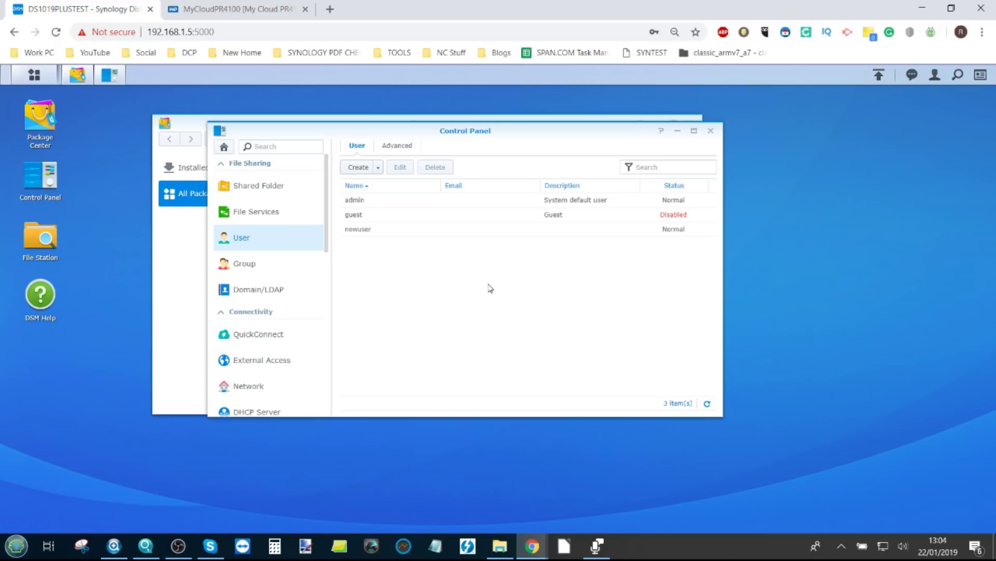
- Open WD My Cloud's Apps page and scroll through the installed apps and App Store cards
left_click(212, 8)
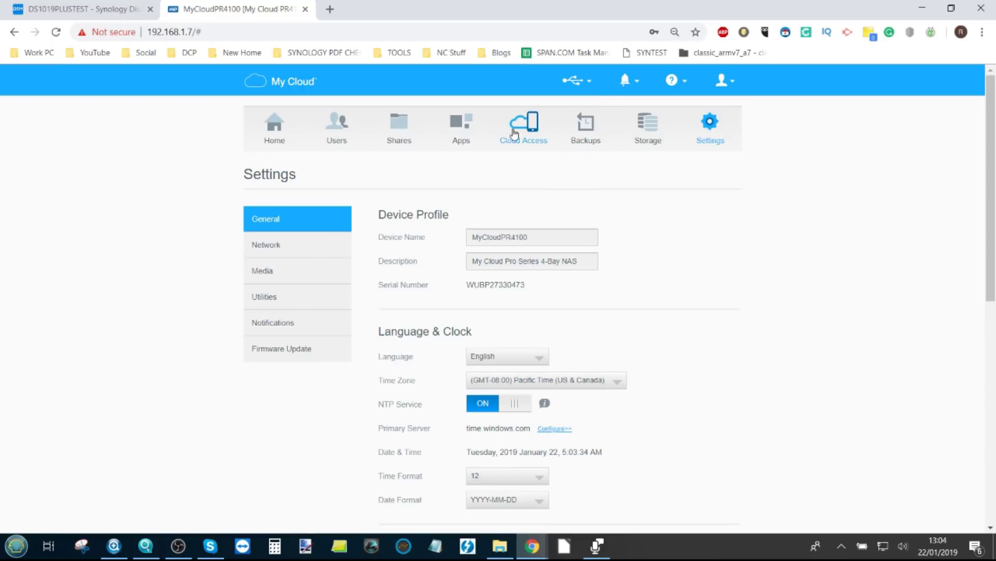
left_click(462, 129)
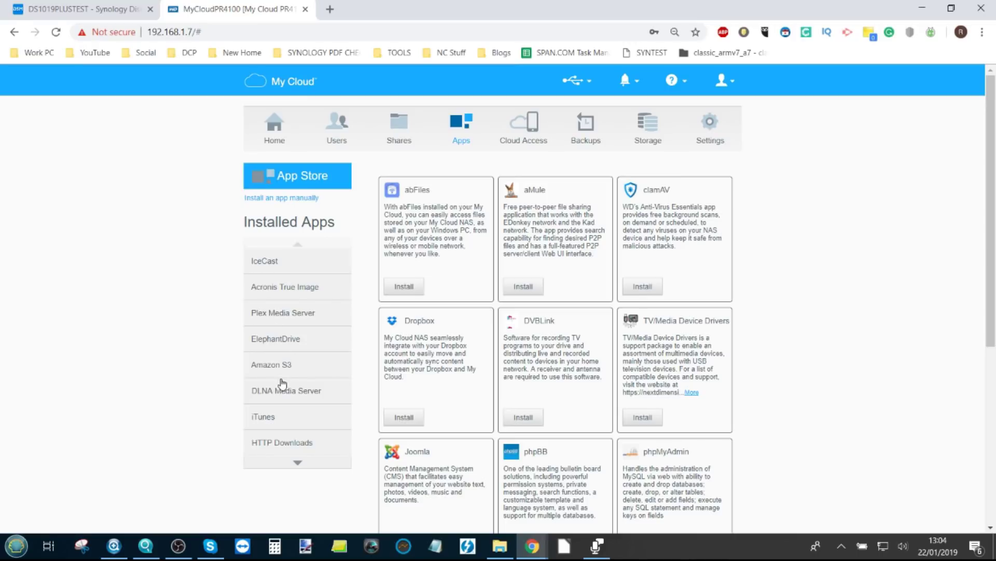
left_click(298, 463)
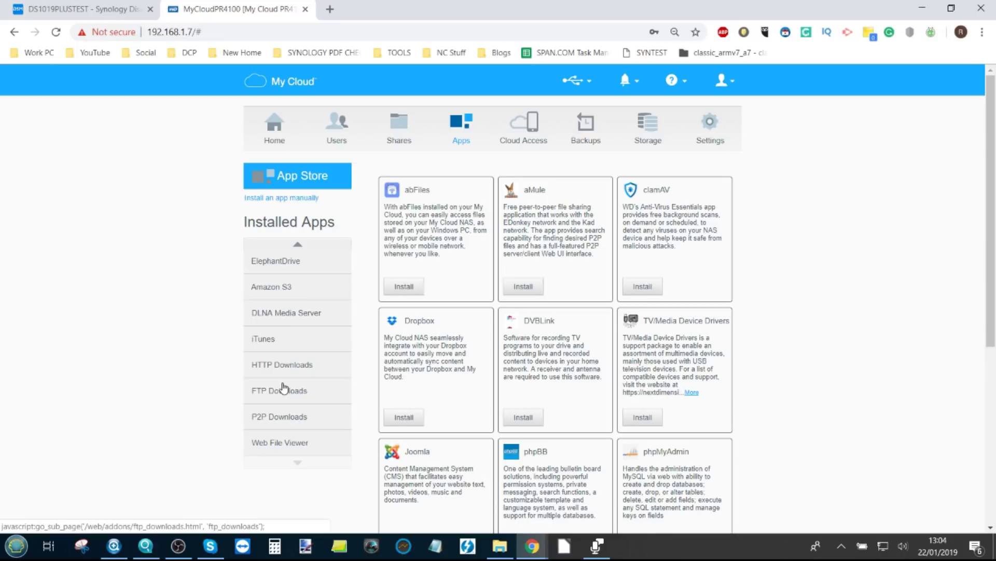
left_click(301, 247)
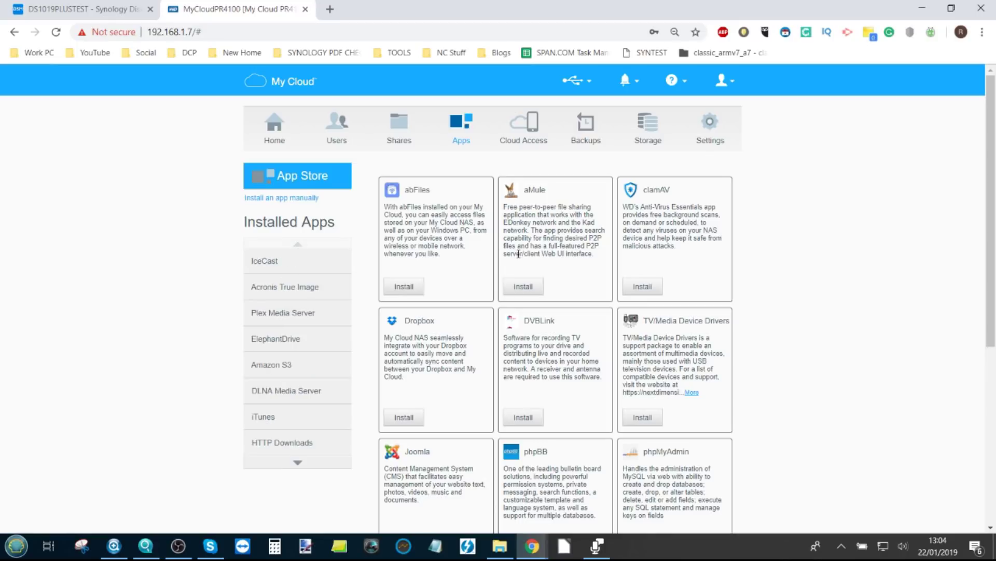
scroll(519, 254, "down", 5)
scroll(520, 258, "up", 5)
scroll(452, 276, "down", 5)
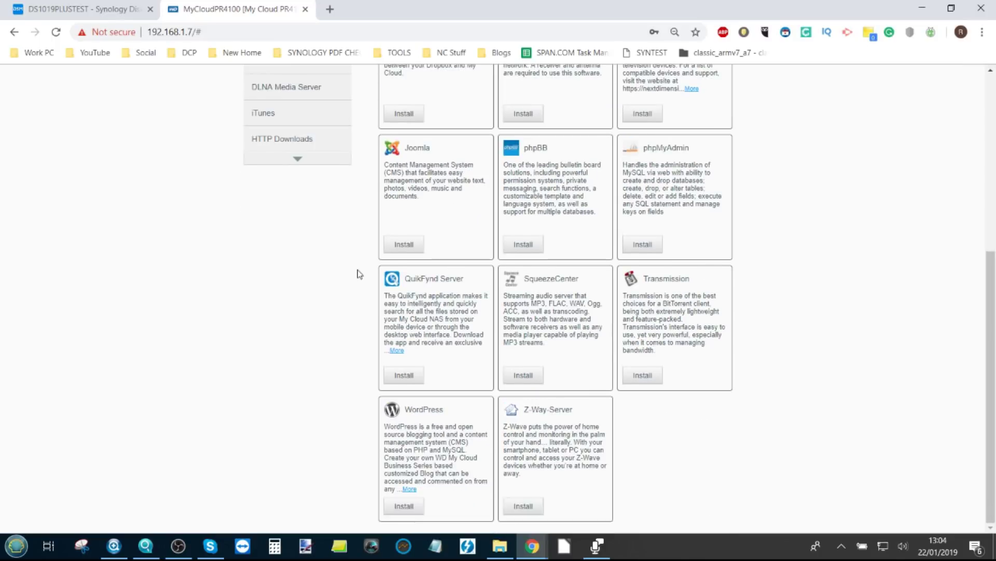
scroll(363, 271, "up", 1)
scroll(371, 270, "up", 1)
scroll(371, 269, "down", 3)
left_click(307, 161)
scroll(304, 164, "up", 6)
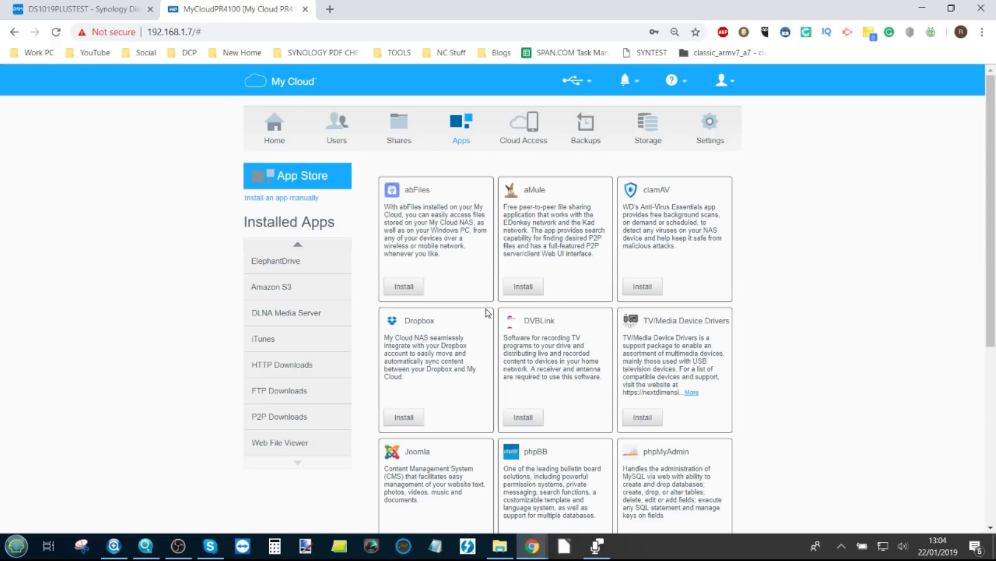
- Google 'plex wd pr4100' in a new tab, then switch back to the MyCloudPR4100 apps tab
left_click(329, 11)
type("plex")
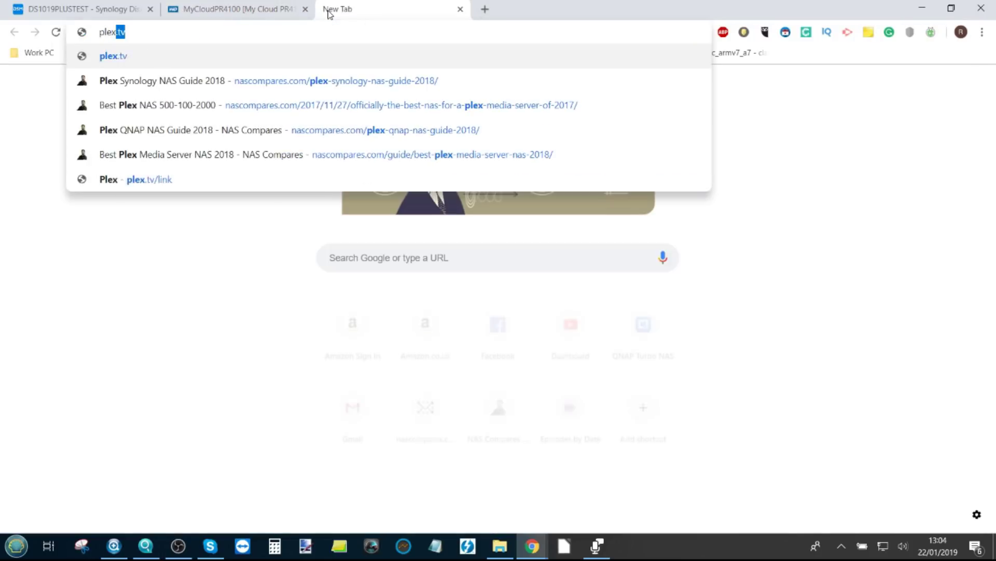
type(" wd pr4100")
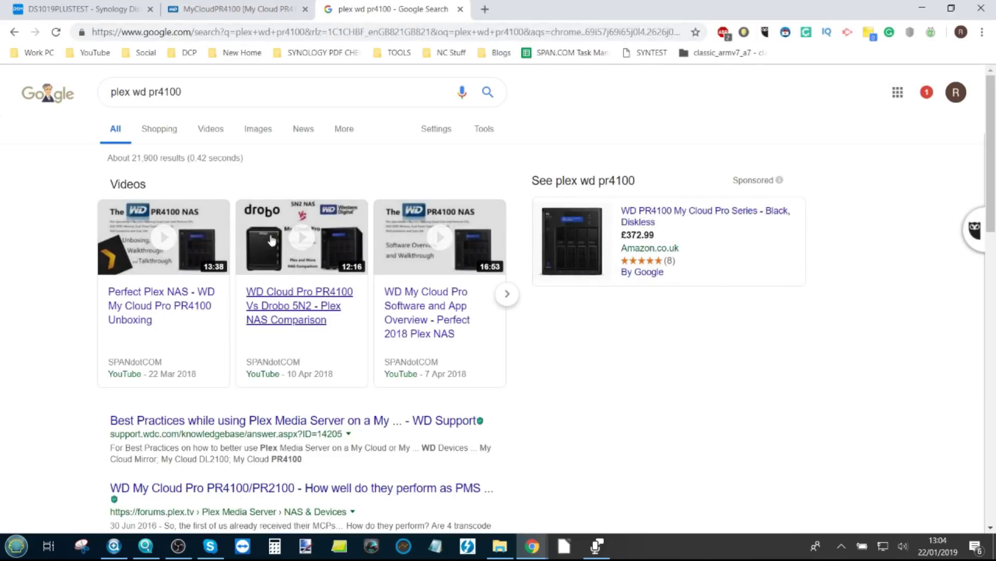
left_click(238, 9)
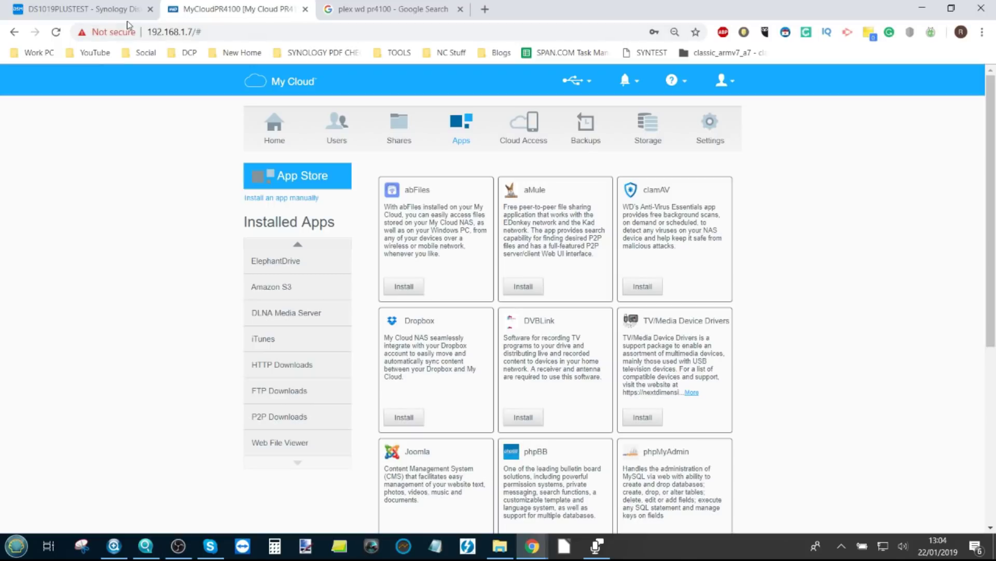